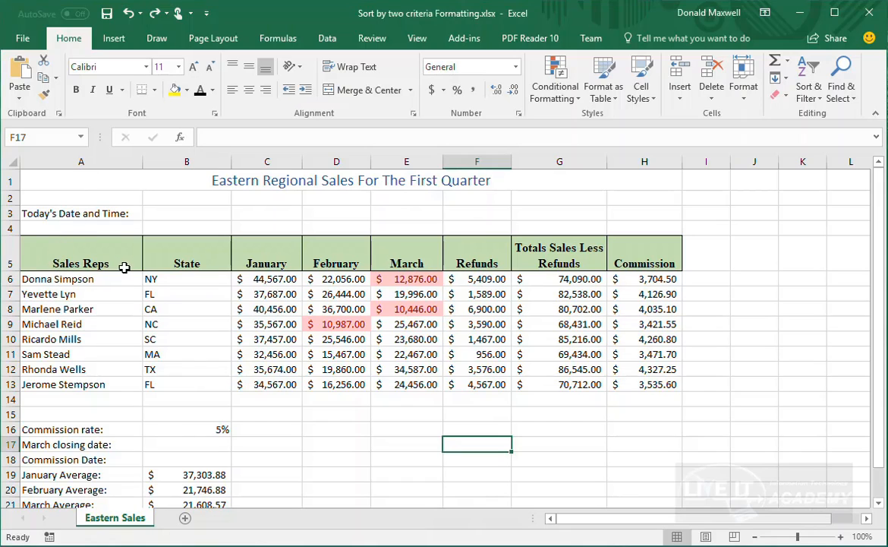
Format the sales range A5:H13 as a table with headers, using a green medium table style with banded rows
left_click_drag(98, 242, 643, 385)
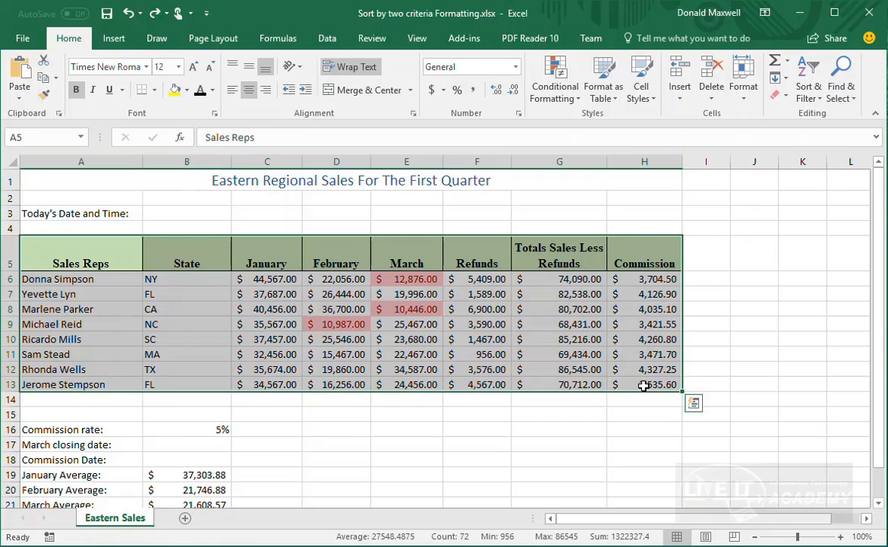
left_click(67, 44)
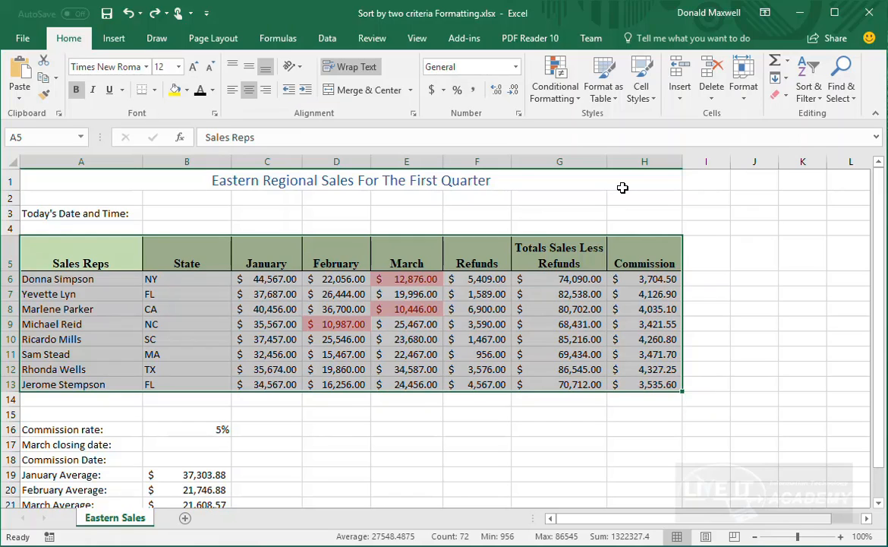
left_click(616, 101)
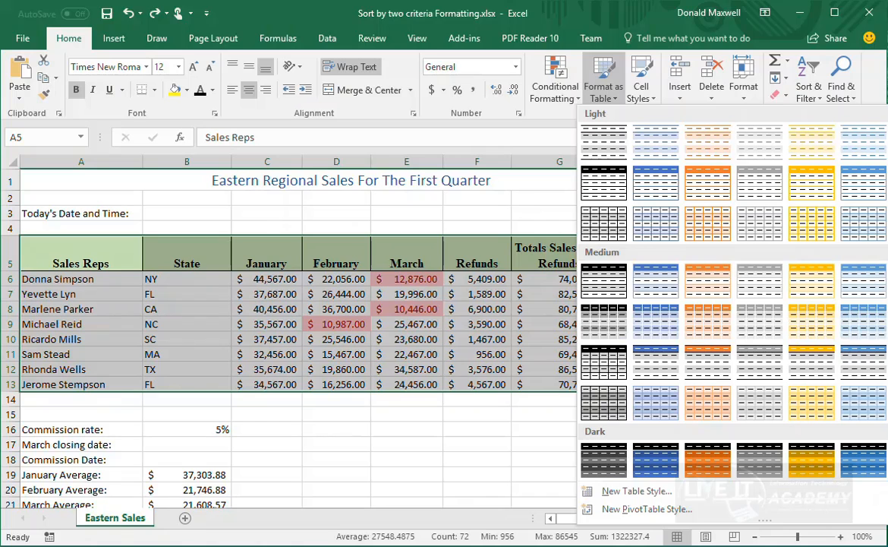
left_click(656, 281)
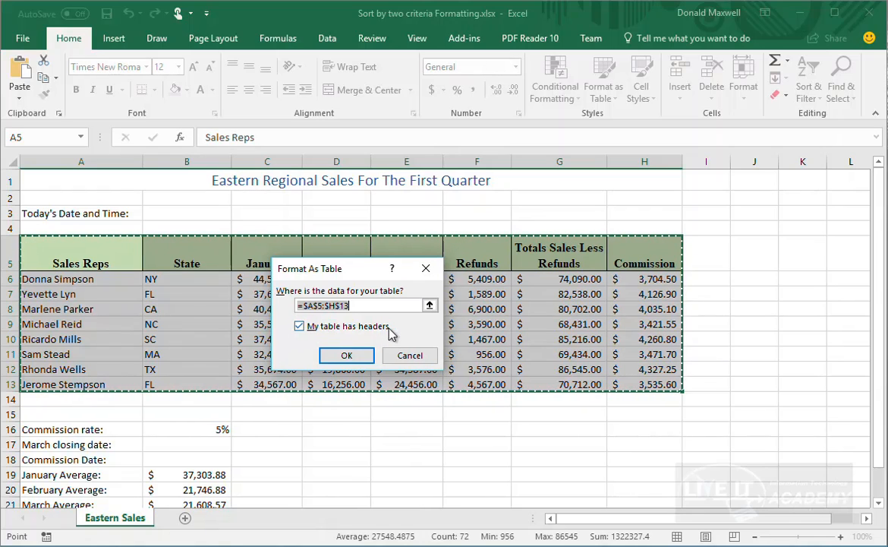
left_click(363, 362)
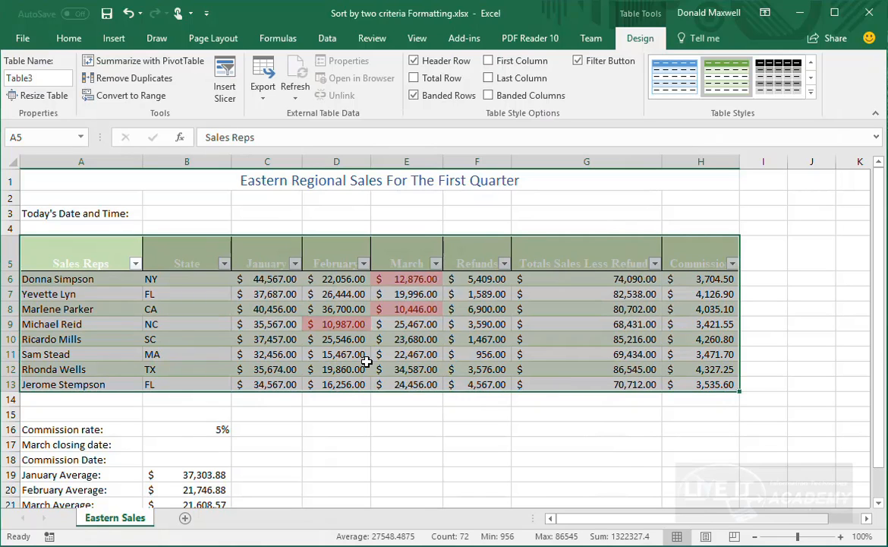
left_click(454, 436)
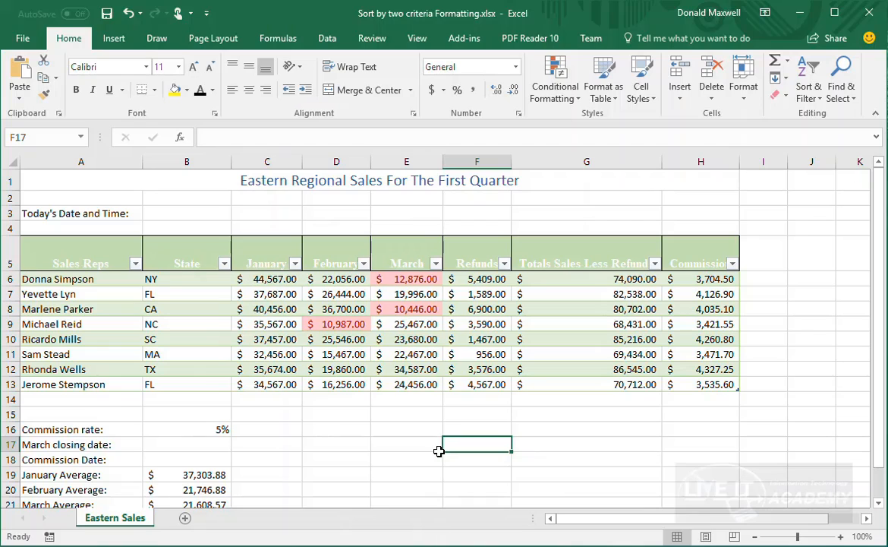
left_click(105, 264)
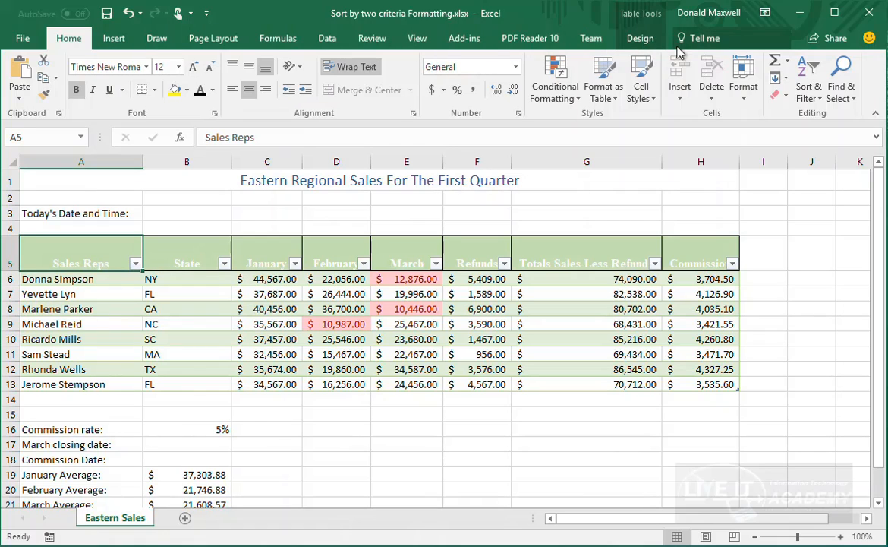
left_click(579, 443)
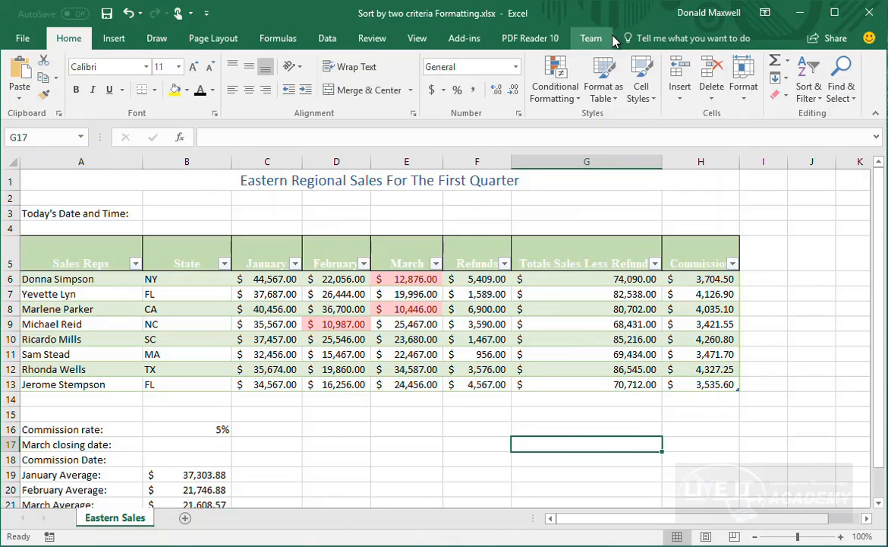
left_click(100, 265)
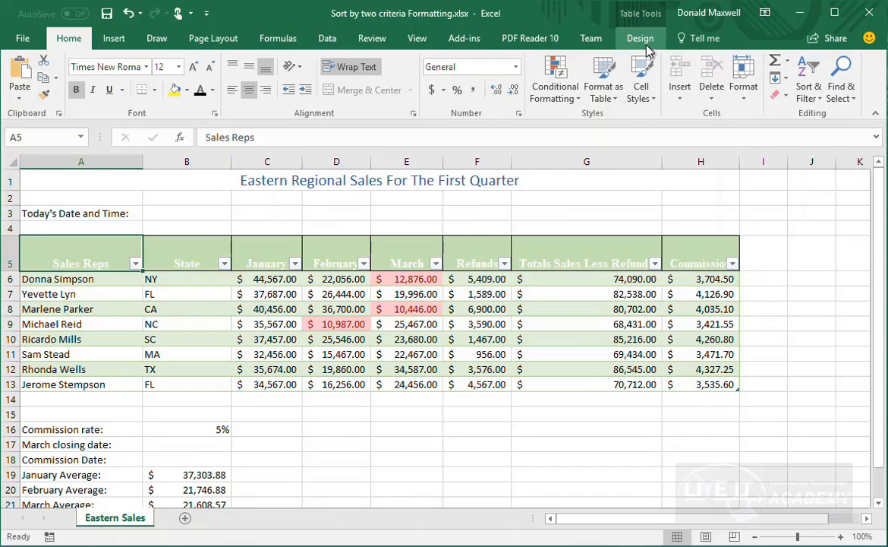
left_click(519, 447)
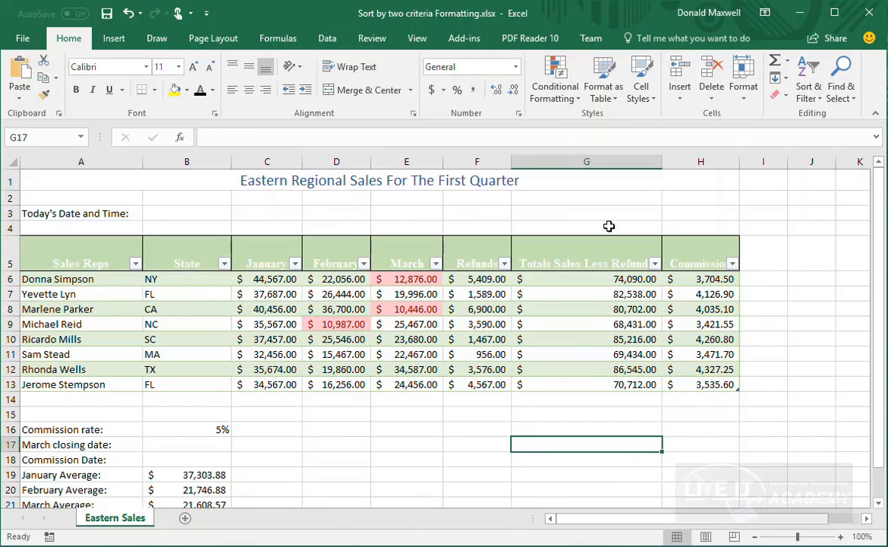
Preview the available table styles on the sales table, keeping its current green style
left_click(107, 252)
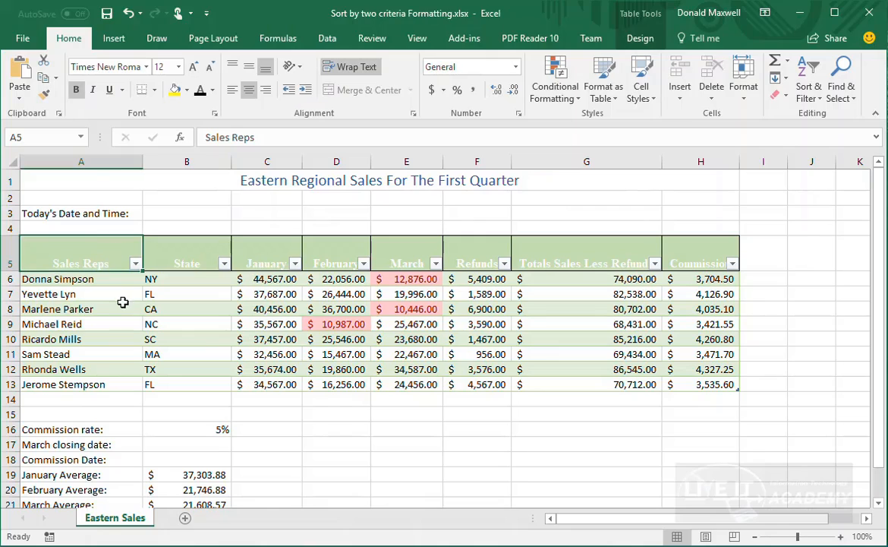
left_click(651, 43)
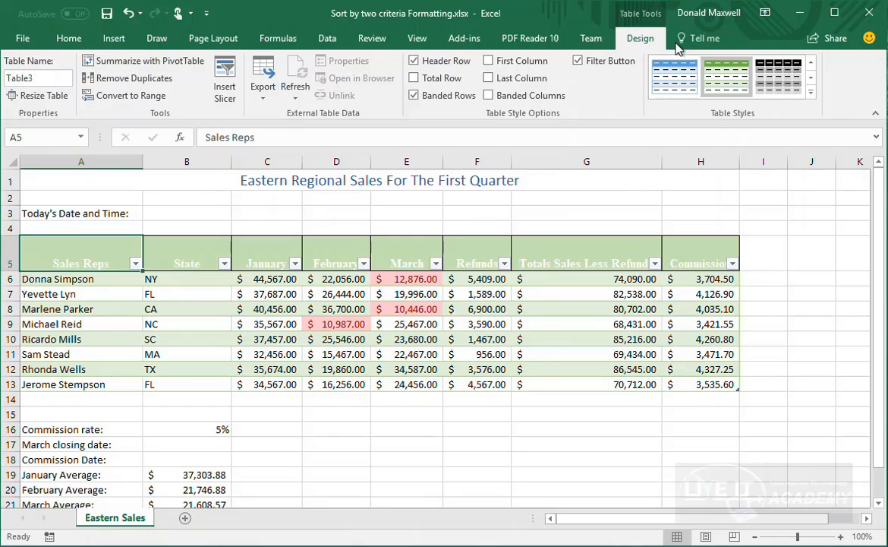
left_click(811, 94)
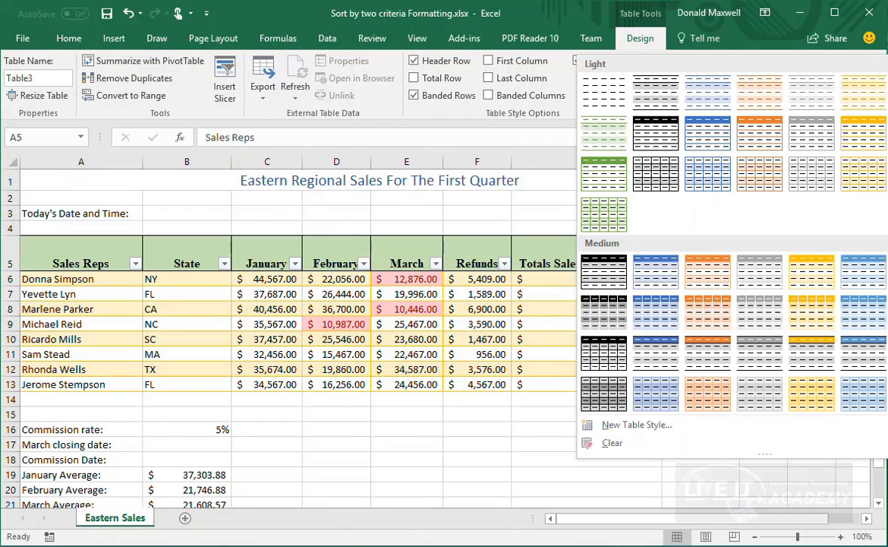
left_click(638, 39)
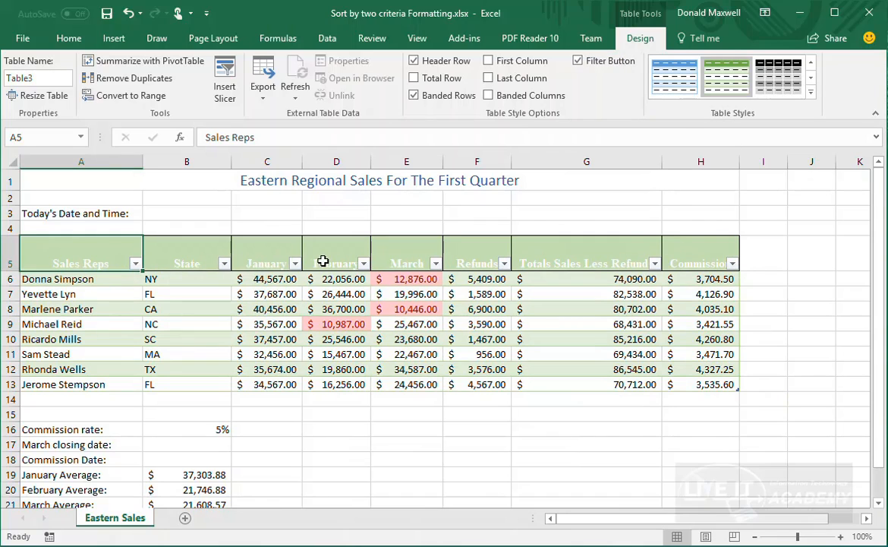
Turn the sales table's filter buttons, header row and banded rows off and back on, one option at a time
left_click(578, 61)
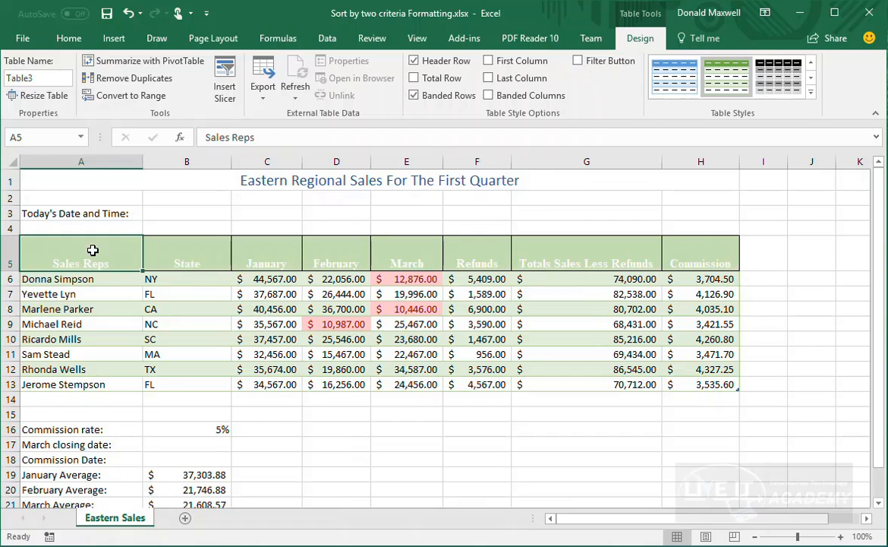
left_click(579, 63)
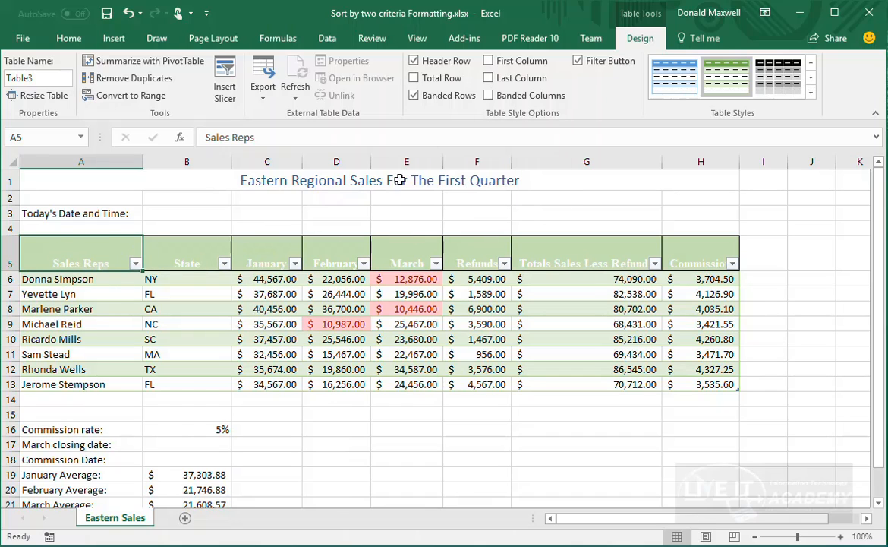
left_click(414, 61)
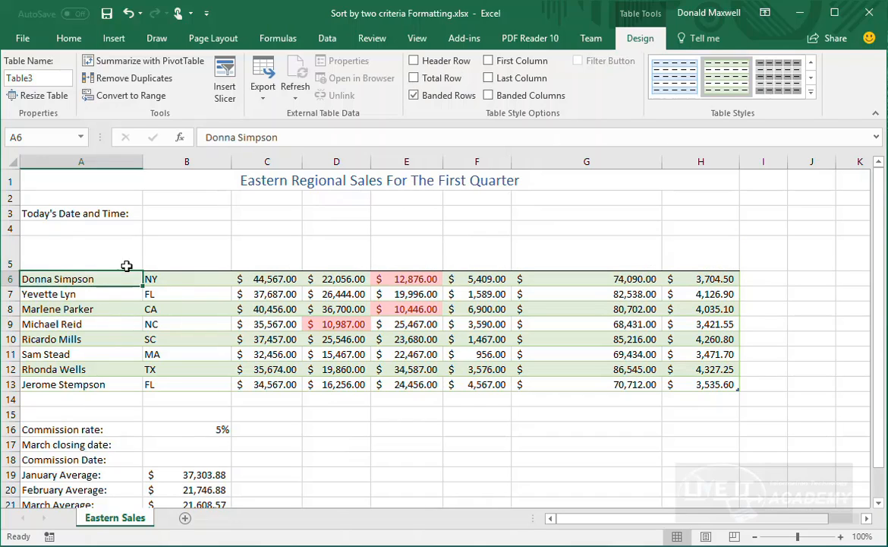
left_click(415, 64)
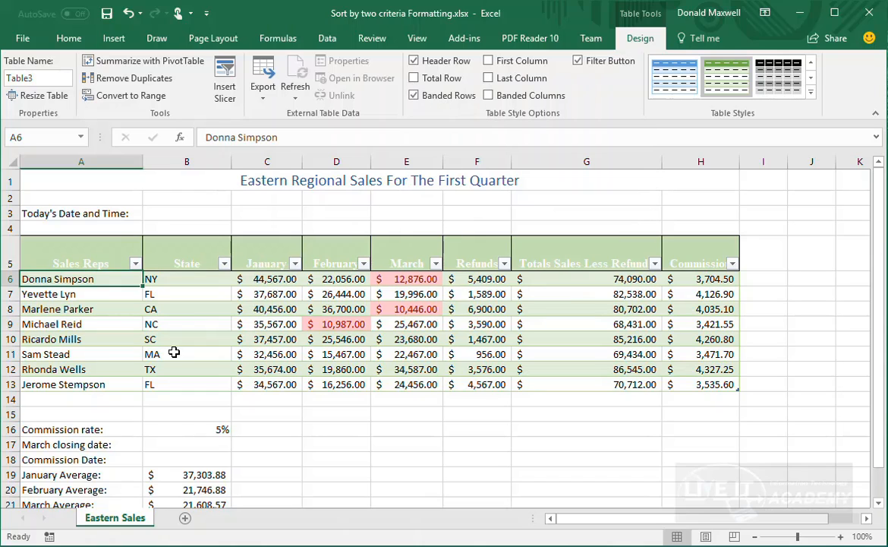
left_click(419, 101)
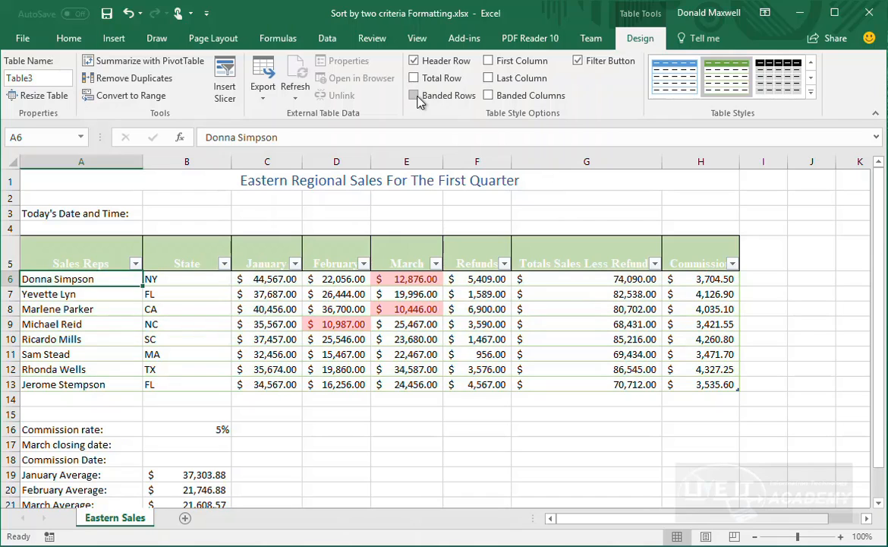
left_click(415, 97)
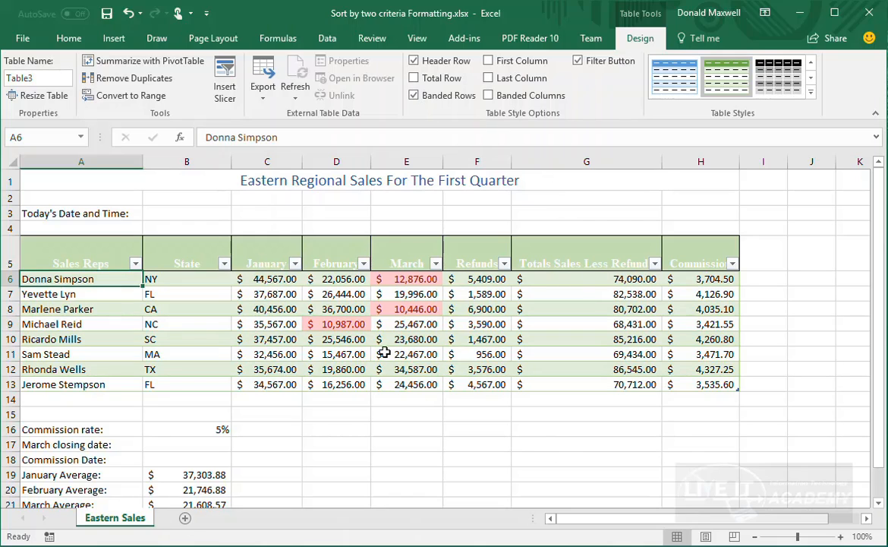
Add a total row to the sales table and fill the Commission subtotal in H14 across to the January column
left_click(415, 79)
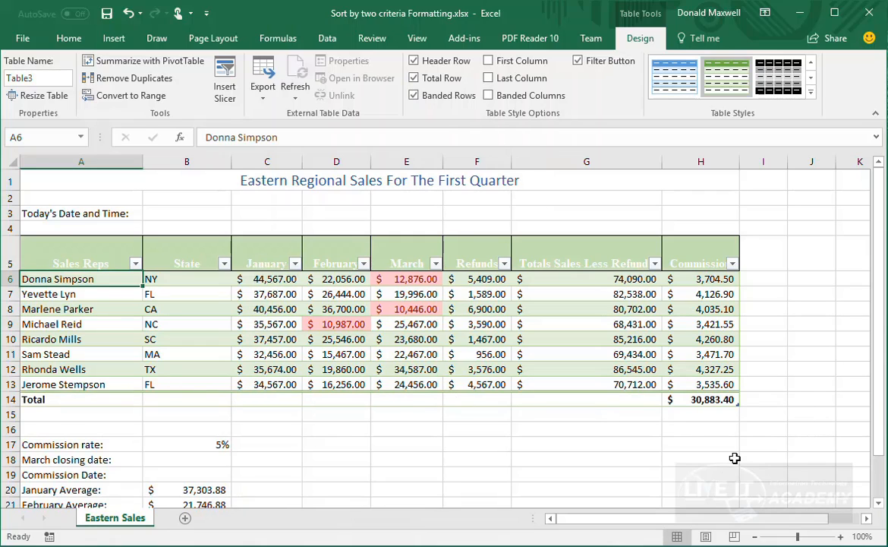
left_click(697, 399)
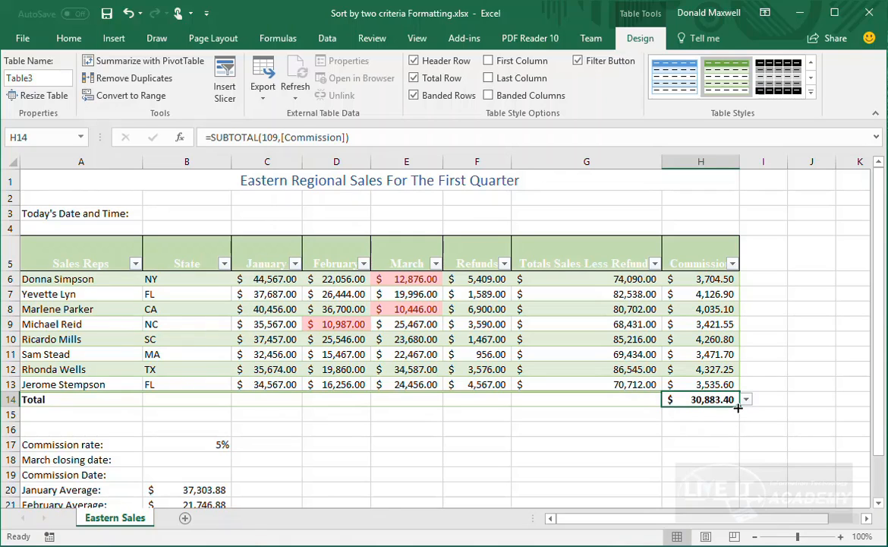
left_click_drag(738, 408, 234, 405)
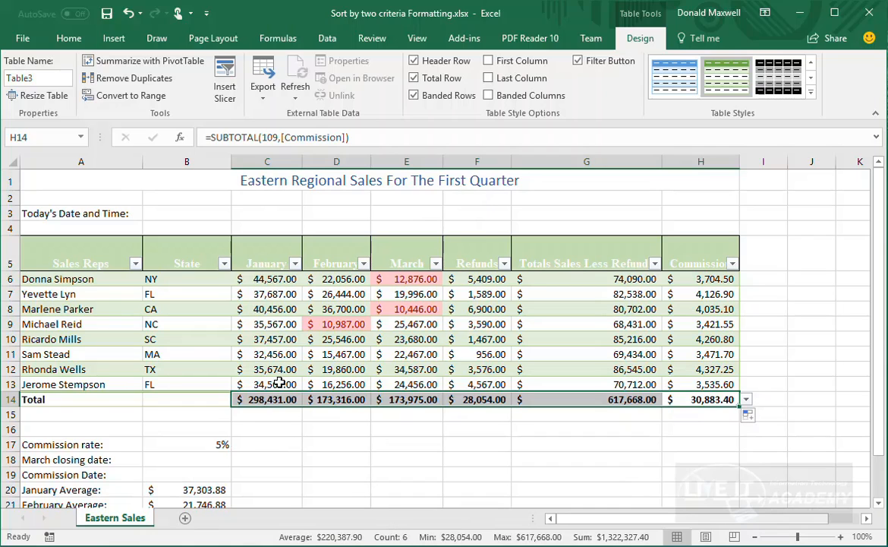
Check the sum of the January sales amounts in C6:C13 against the January total in C14
left_click(280, 278)
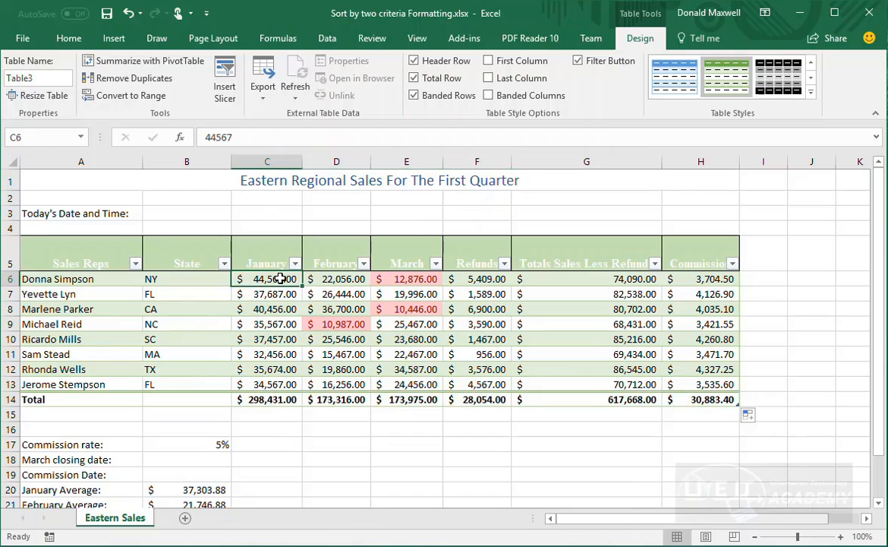
left_click_drag(281, 279, 281, 381)
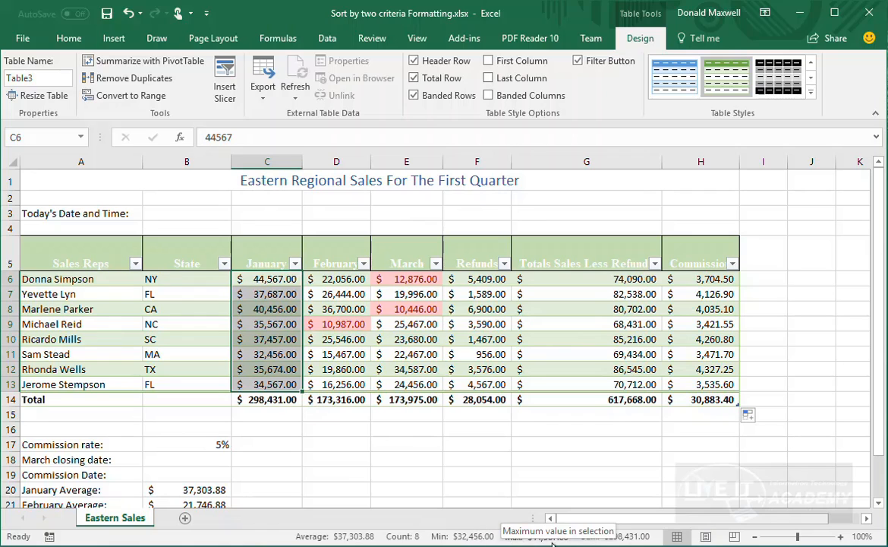
left_click(274, 399)
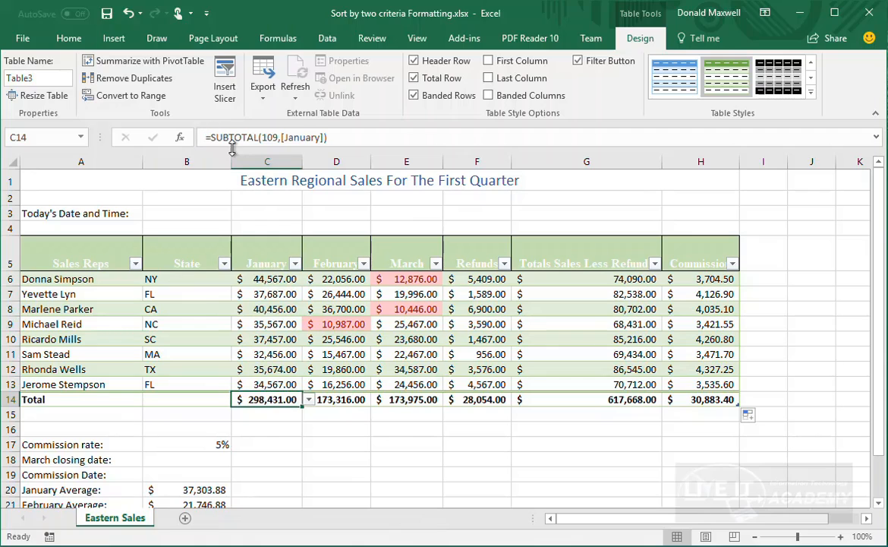
Examine the subtotal formulas in the total row for each column from January to Commission
left_click(704, 401)
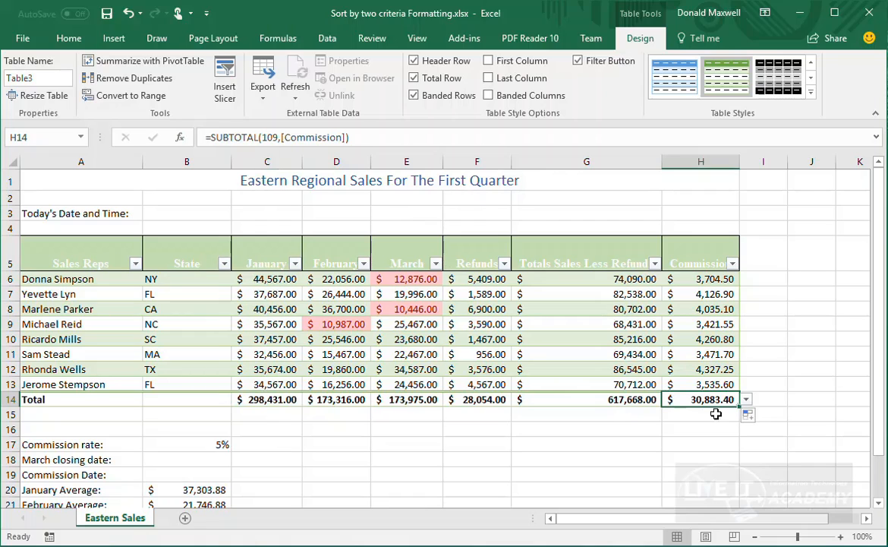
left_click(631, 400)
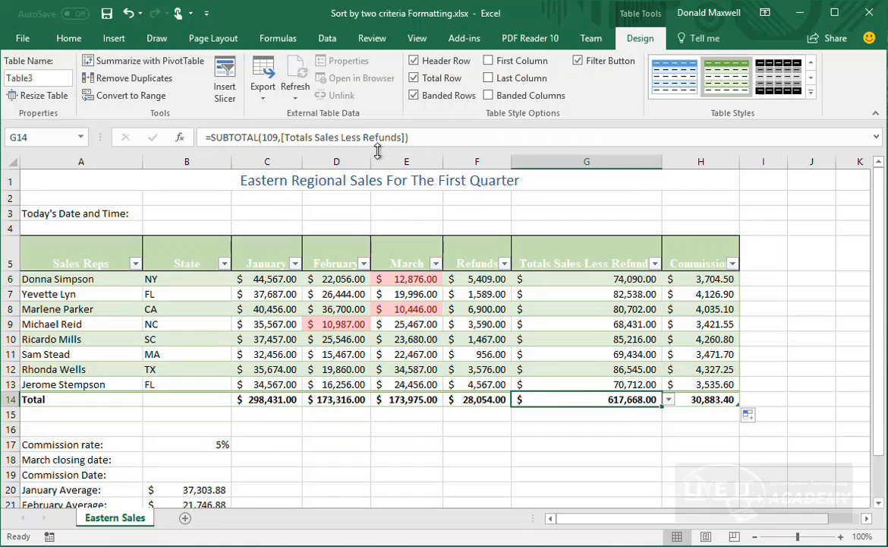
left_click(467, 407)
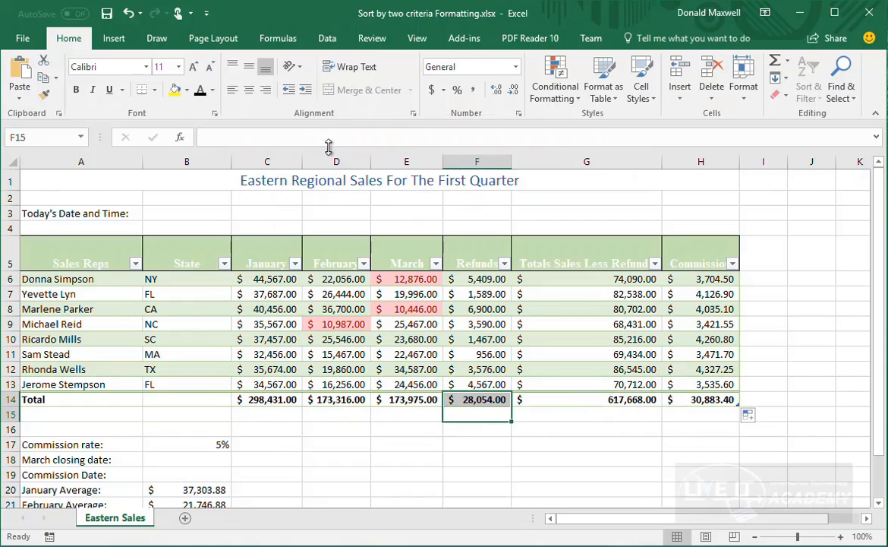
left_click(474, 401)
left_click(407, 400)
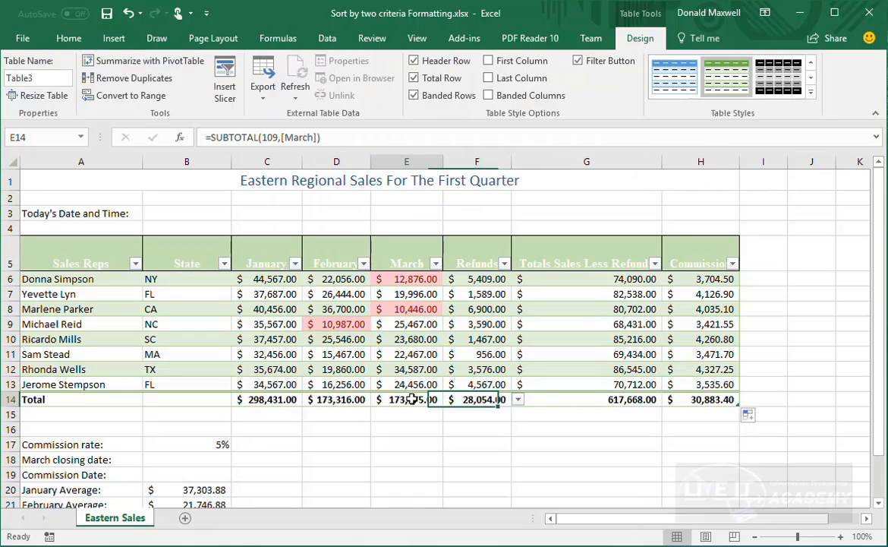
left_click(338, 399)
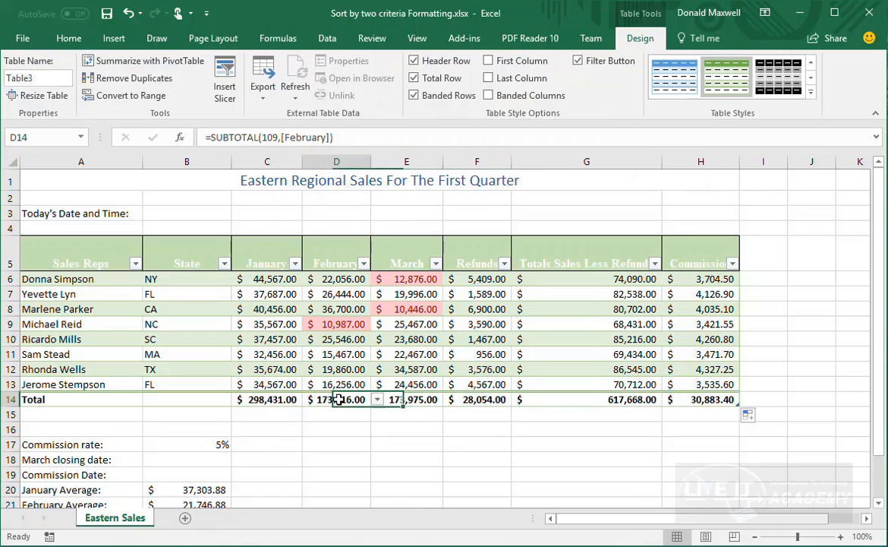
left_click(266, 396)
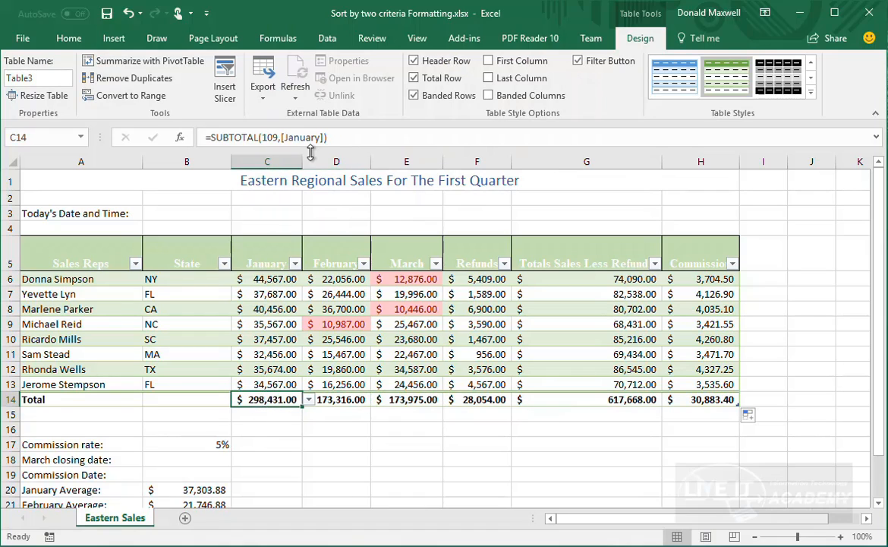
left_click(486, 398)
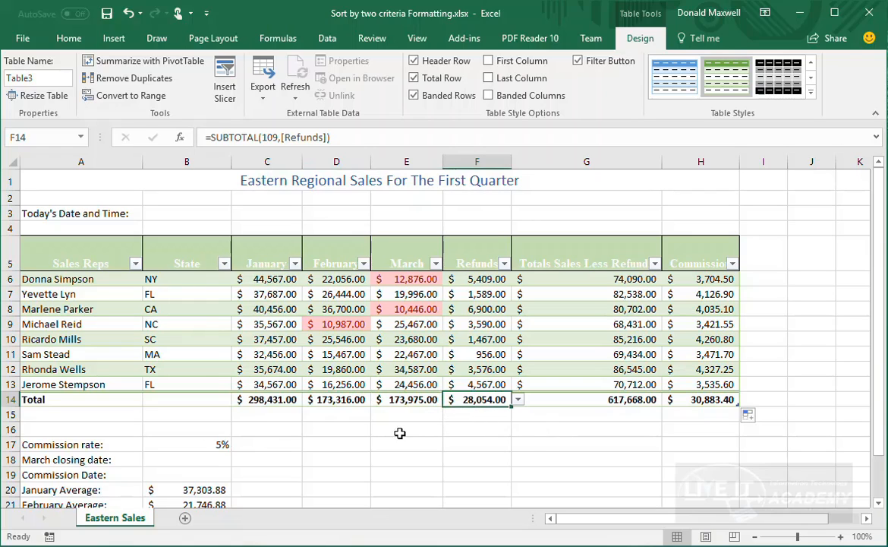
left_click(293, 399)
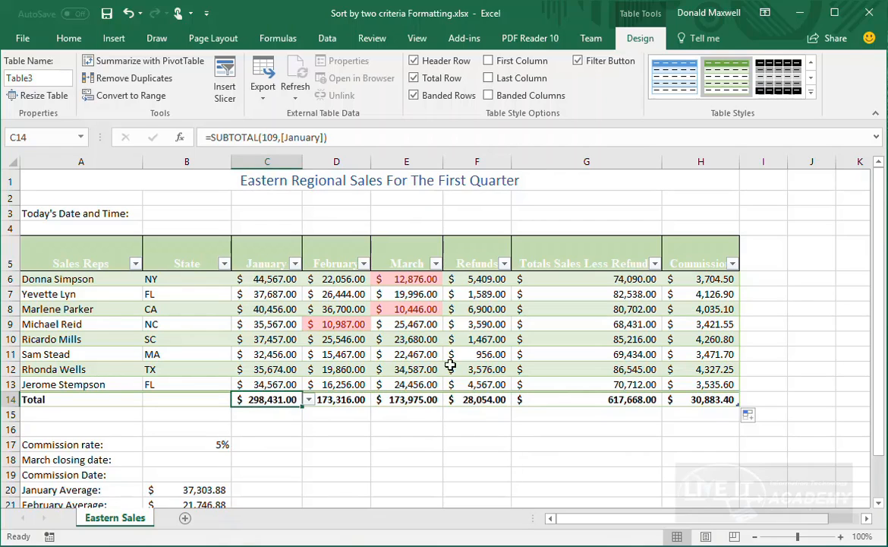
left_click(691, 401)
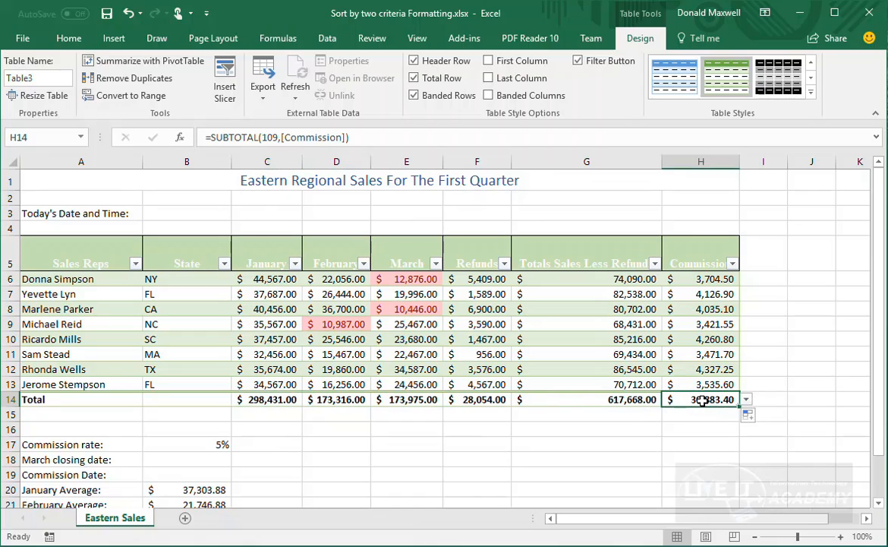
Try the Average, Max and Min functions for the Commission total in H14 and set it back to Sum
left_click(746, 400)
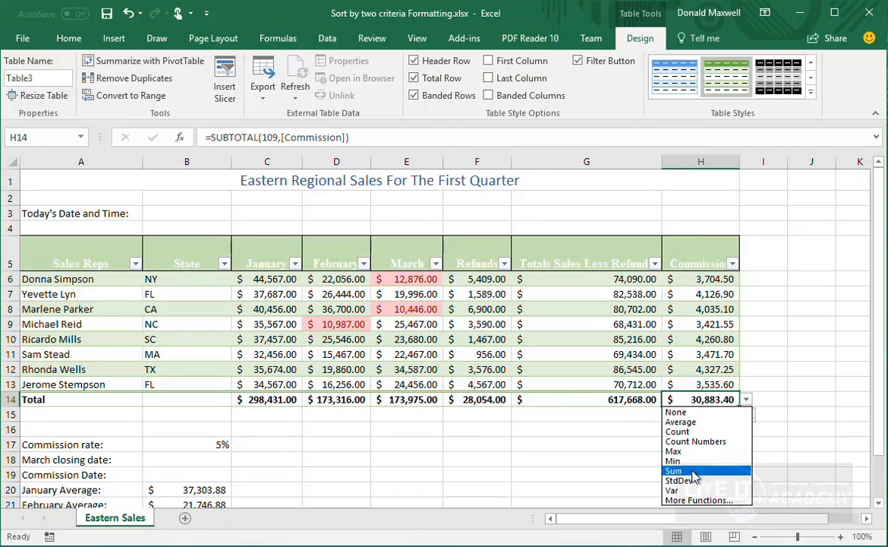
left_click(689, 421)
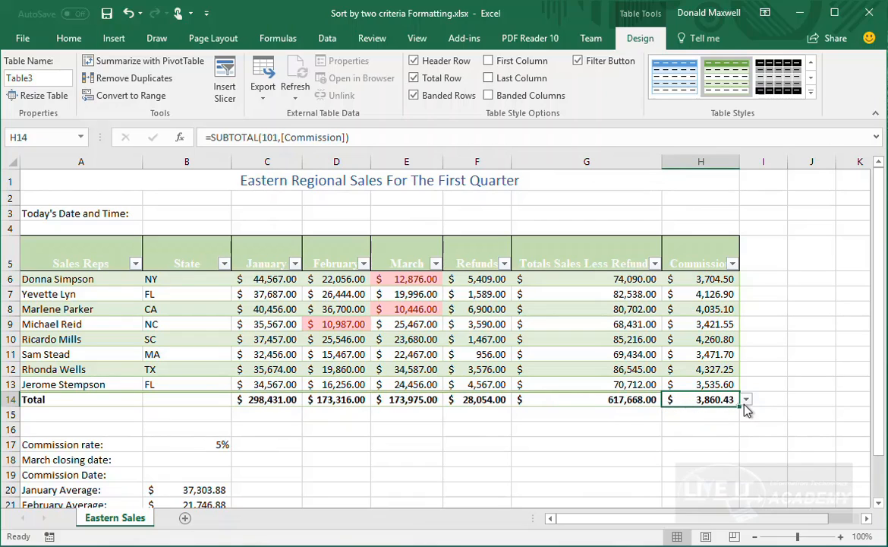
left_click(746, 400)
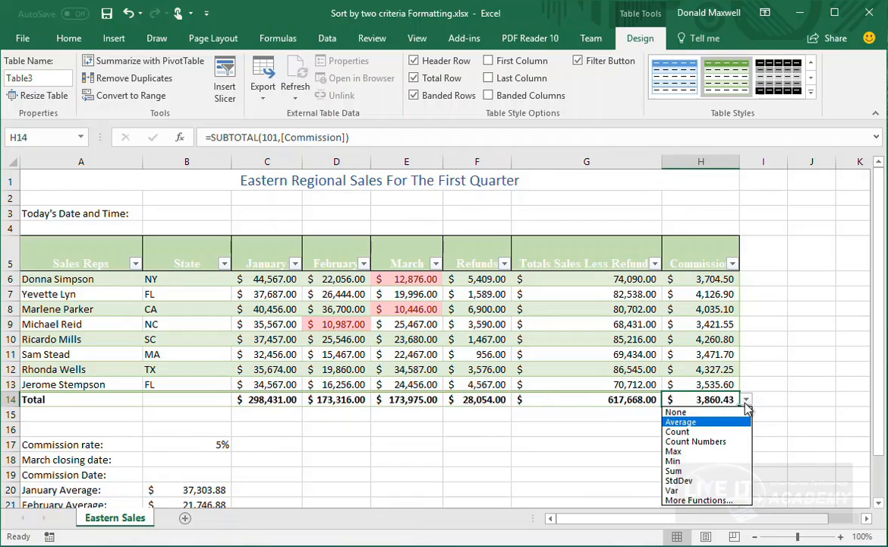
left_click(679, 452)
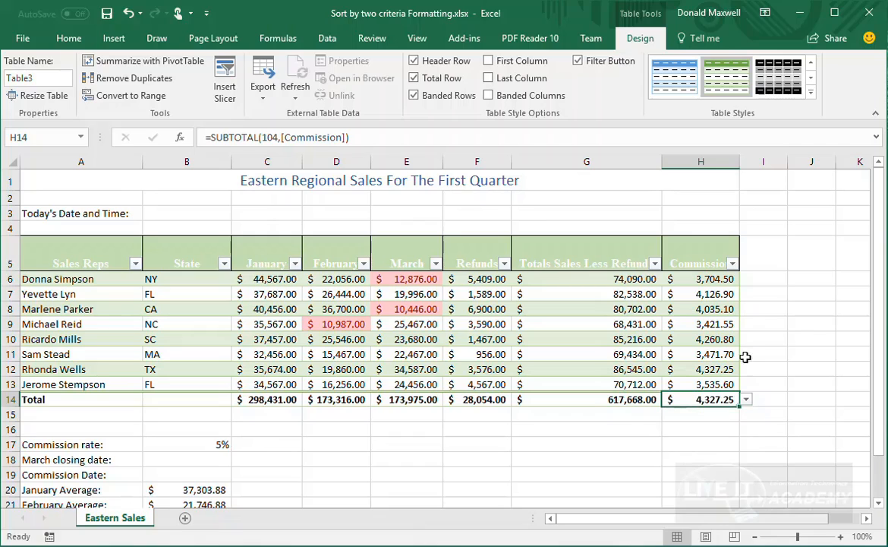
left_click(746, 400)
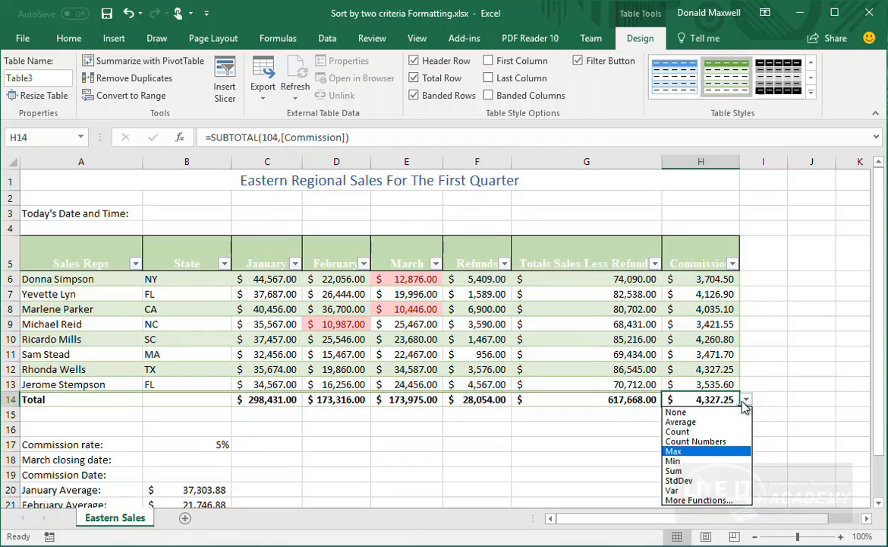
left_click(676, 461)
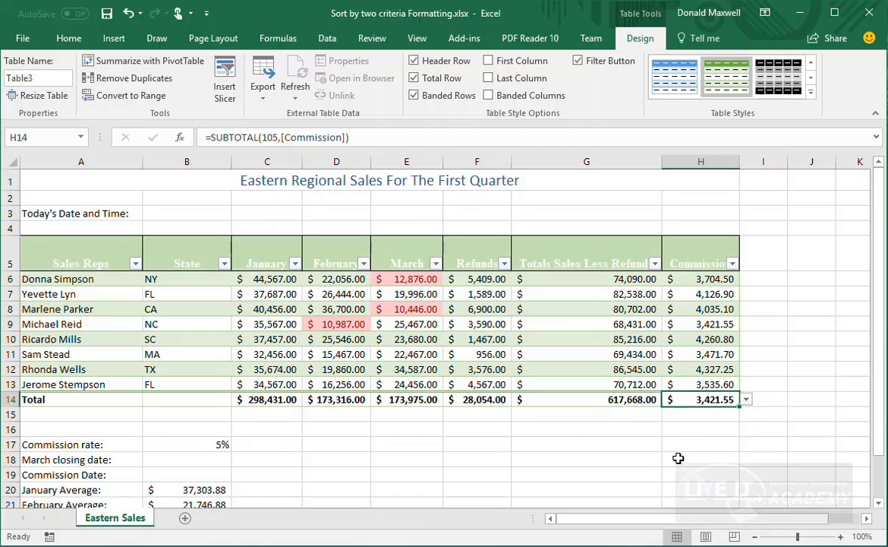
left_click(747, 399)
left_click(688, 469)
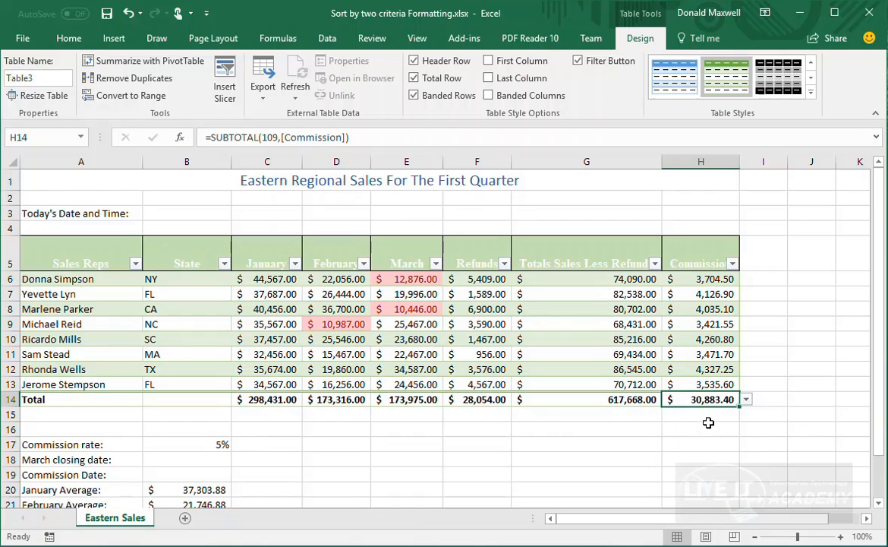
left_click(688, 430)
Try the Average function for the Totals Sales Less Refunds total in G14 and set it back to Sum
left_click(647, 401)
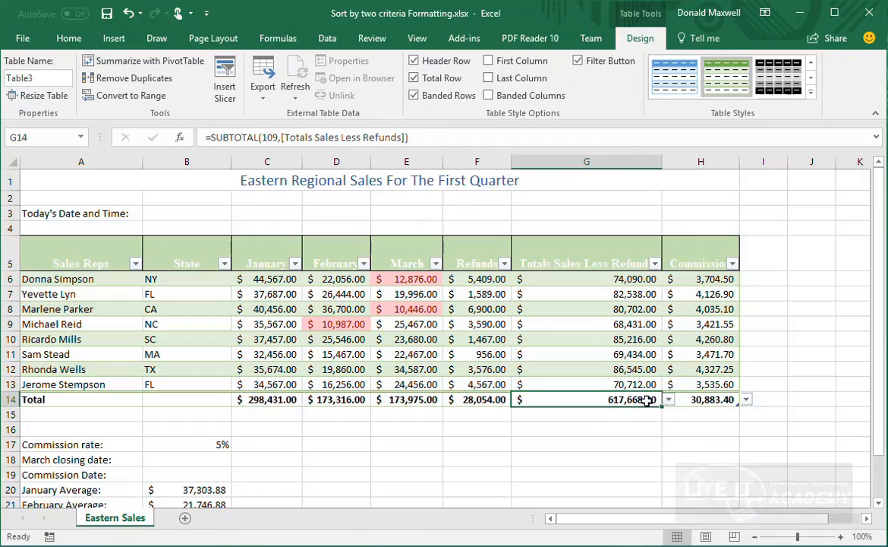
left_click(668, 399)
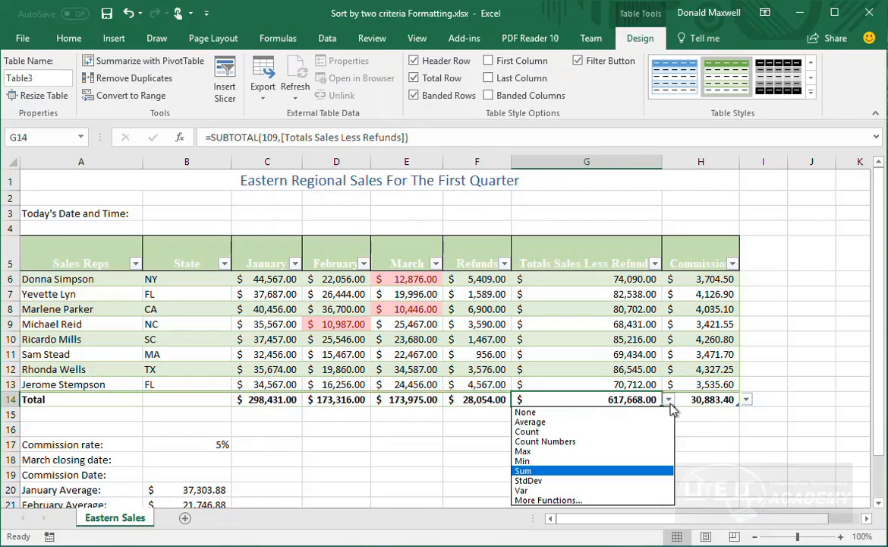
left_click(543, 422)
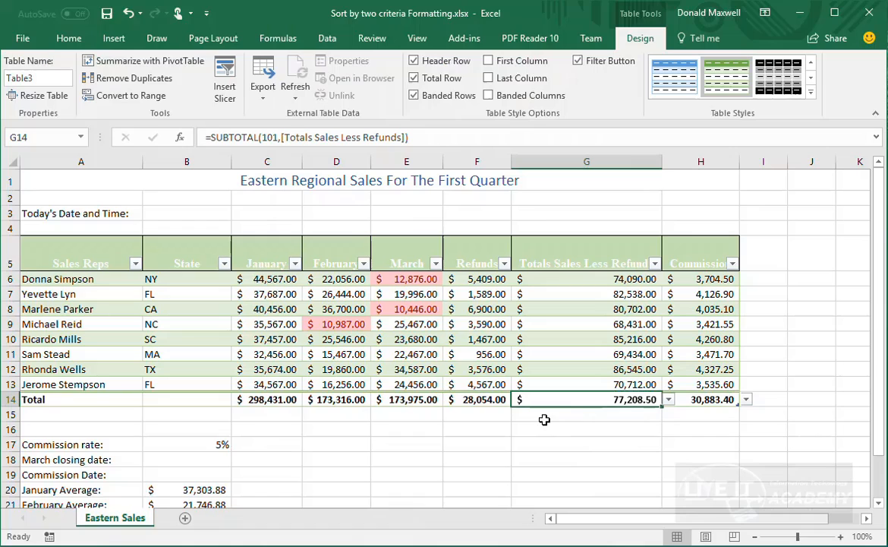
left_click(669, 400)
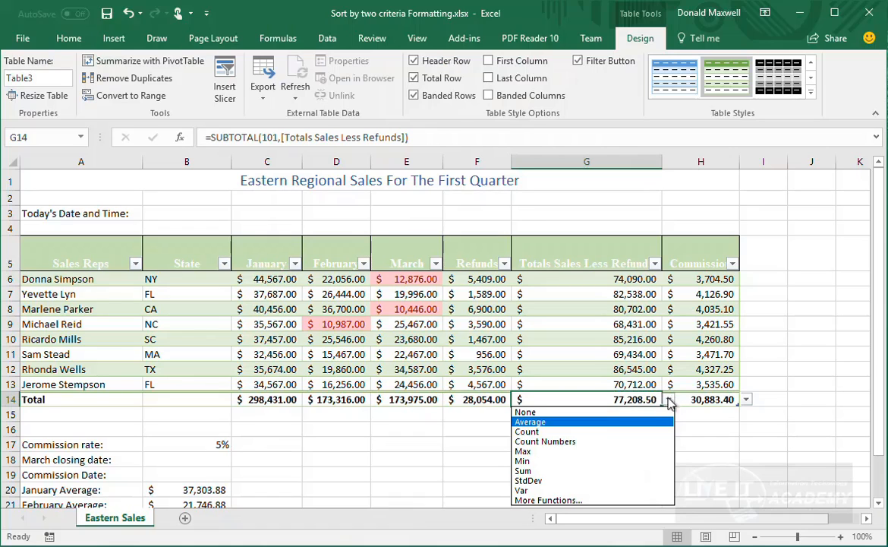
left_click(536, 471)
Change the Refunds total in F14 to the Max function
left_click(477, 398)
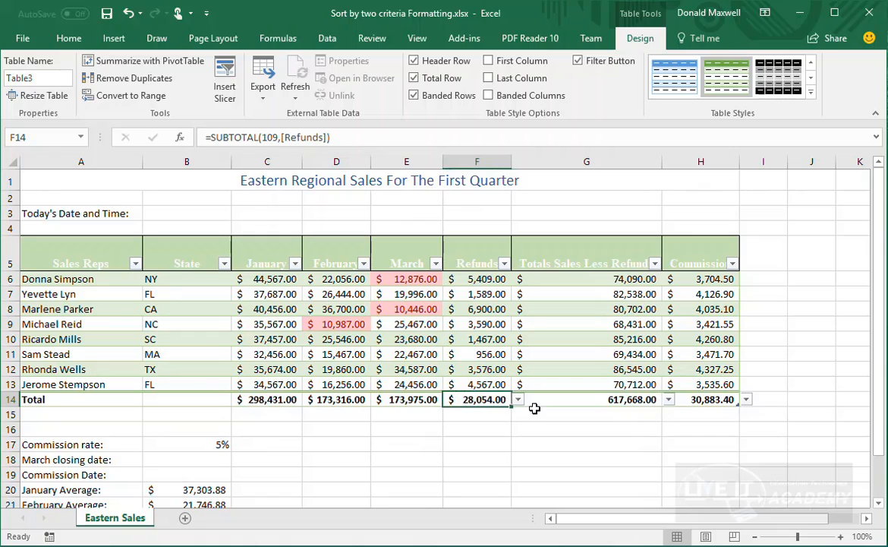
left_click(518, 400)
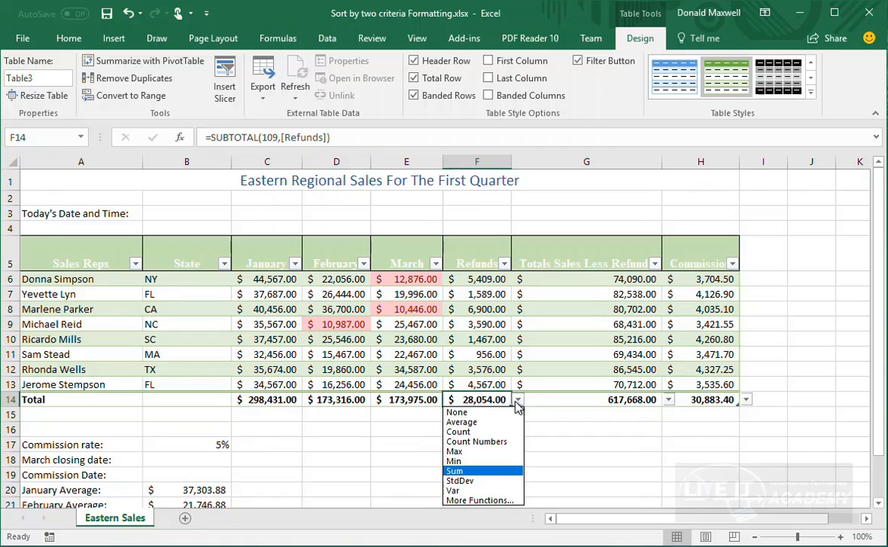
left_click(463, 461)
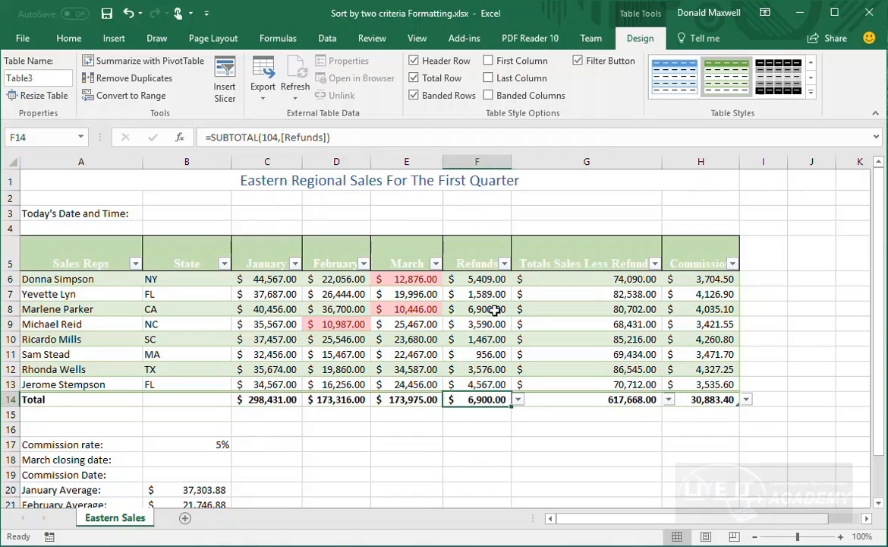
Try the Min function for the March total in E14 and set it back to Sum
left_click(414, 400)
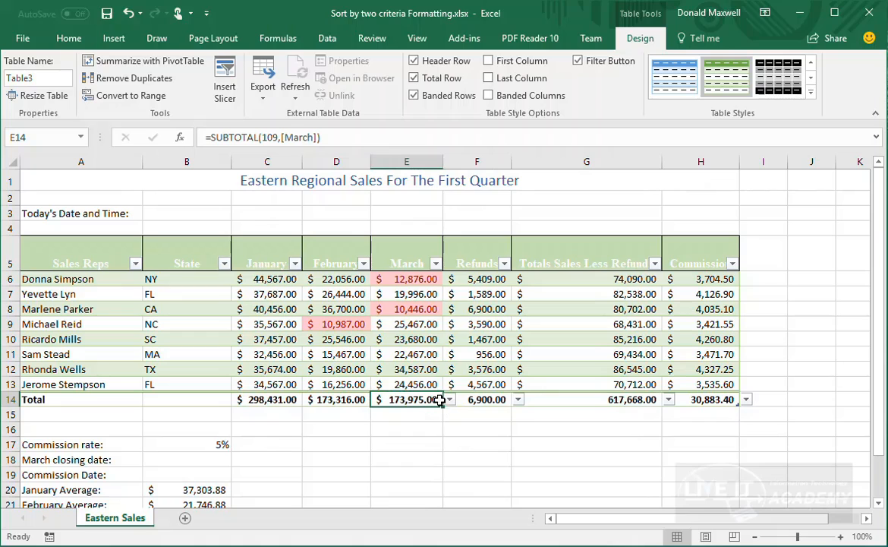
left_click(451, 399)
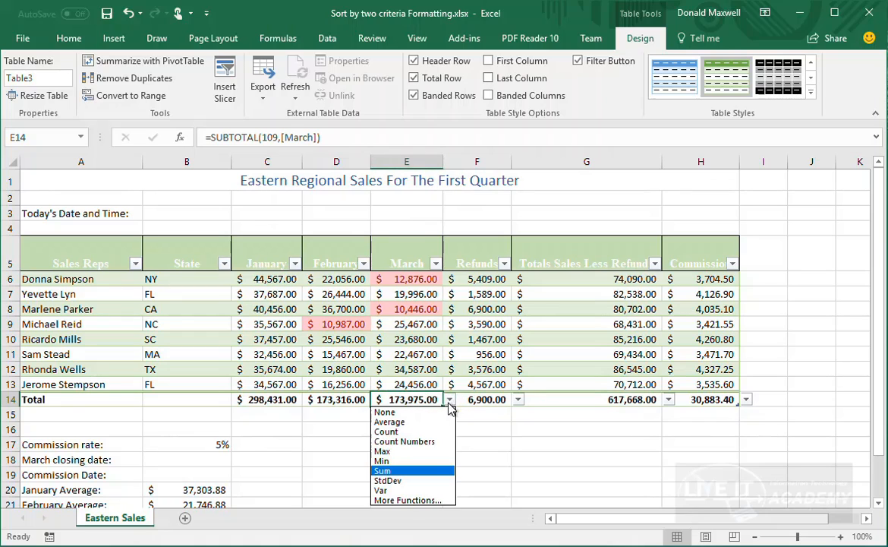
left_click(387, 461)
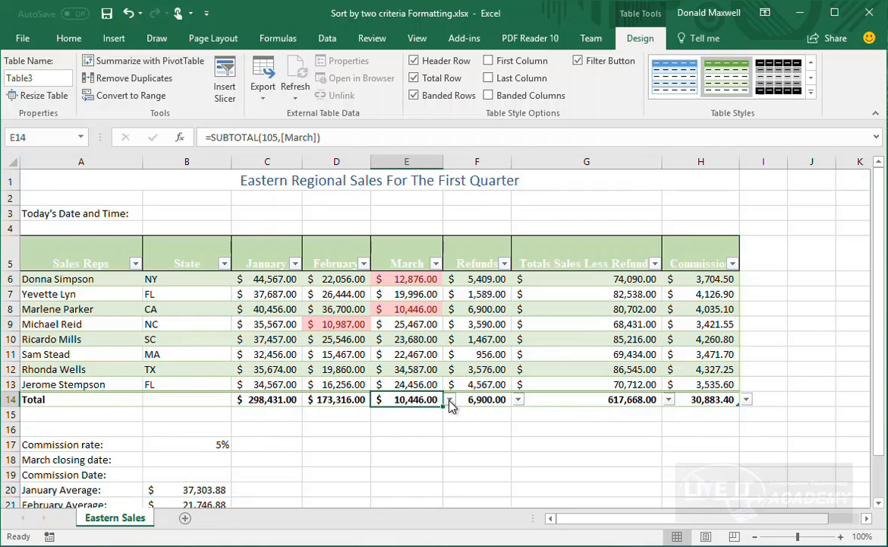
left_click(448, 400)
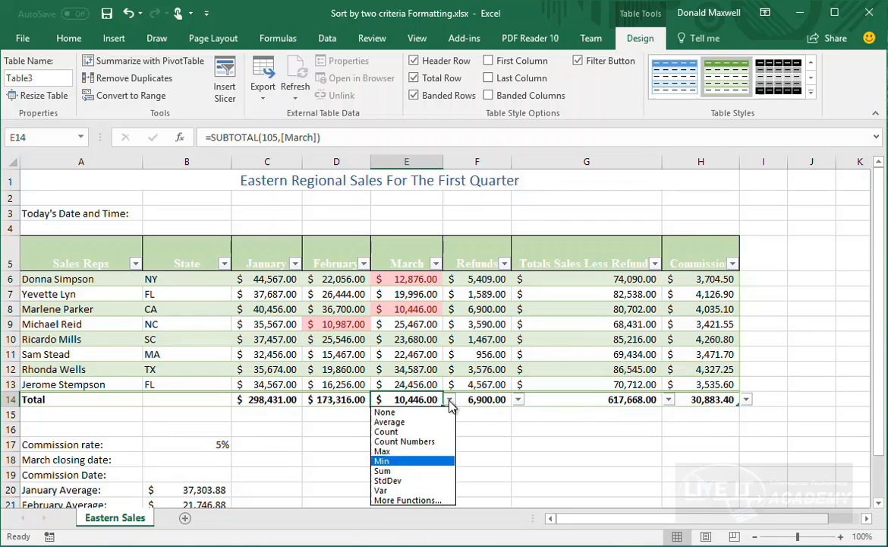
left_click(391, 471)
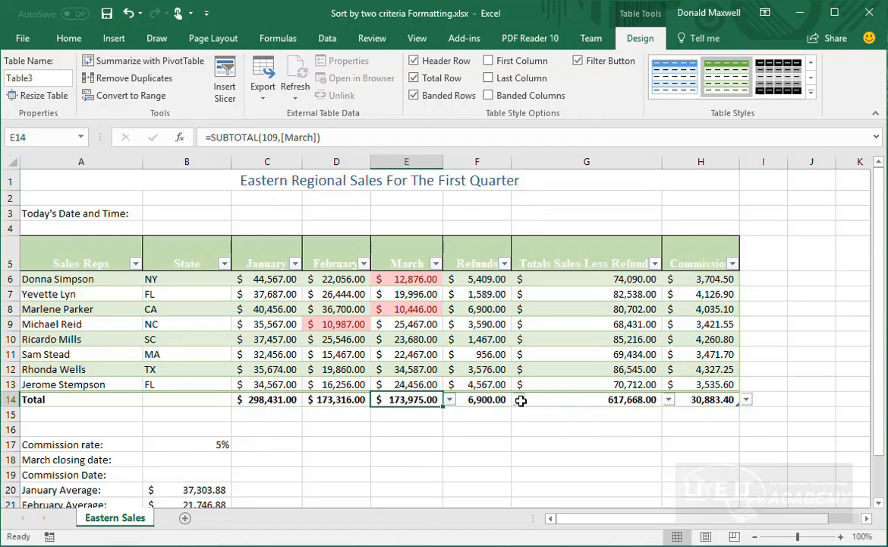
Set the Refunds total in F14 back to Sum, keeping Sum for the Totals Sales Less Refunds total
left_click(521, 400)
left_click(449, 398)
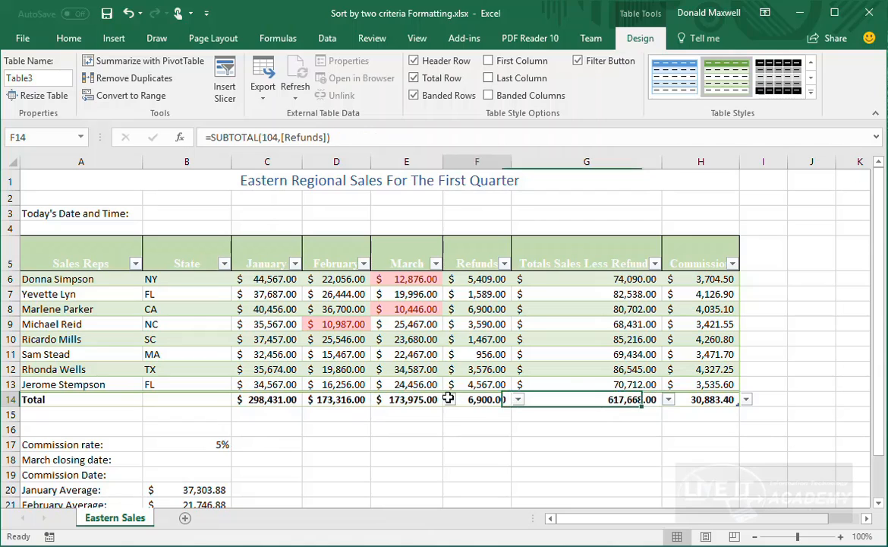
left_click(557, 469)
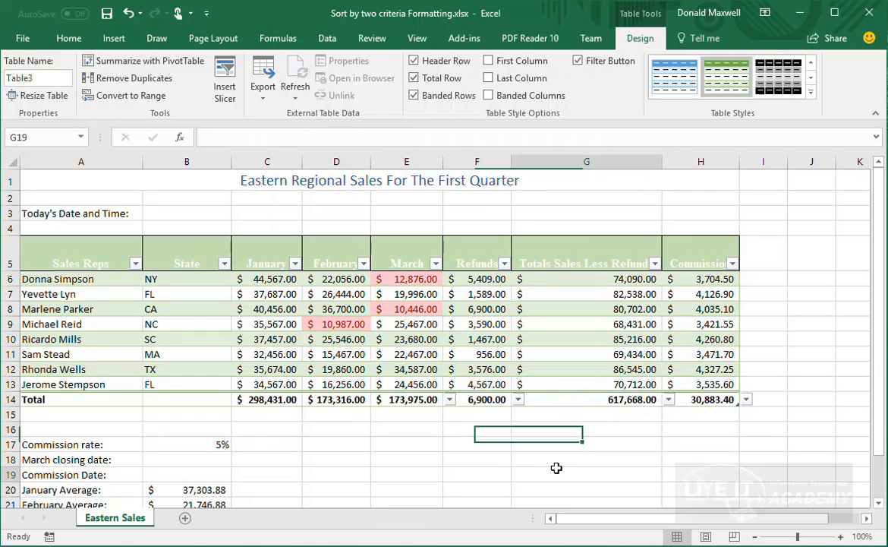
left_click(519, 399)
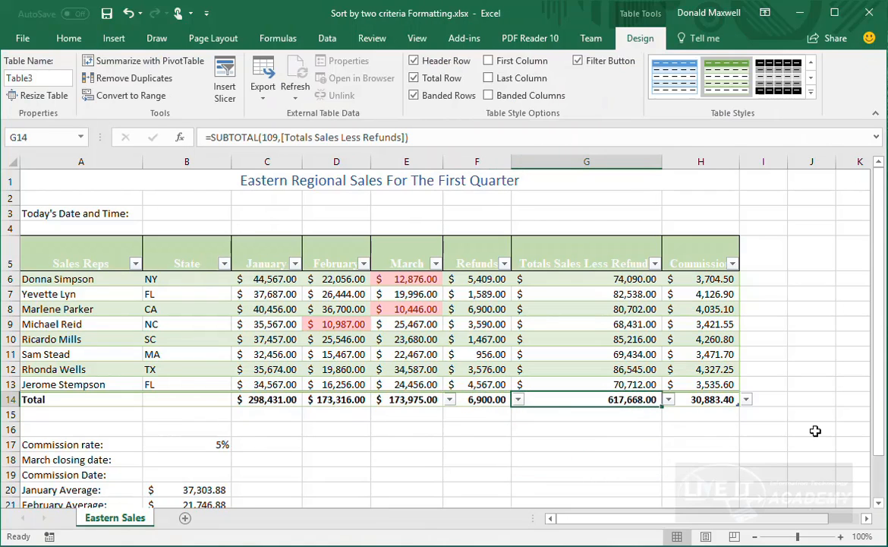
left_click(668, 399)
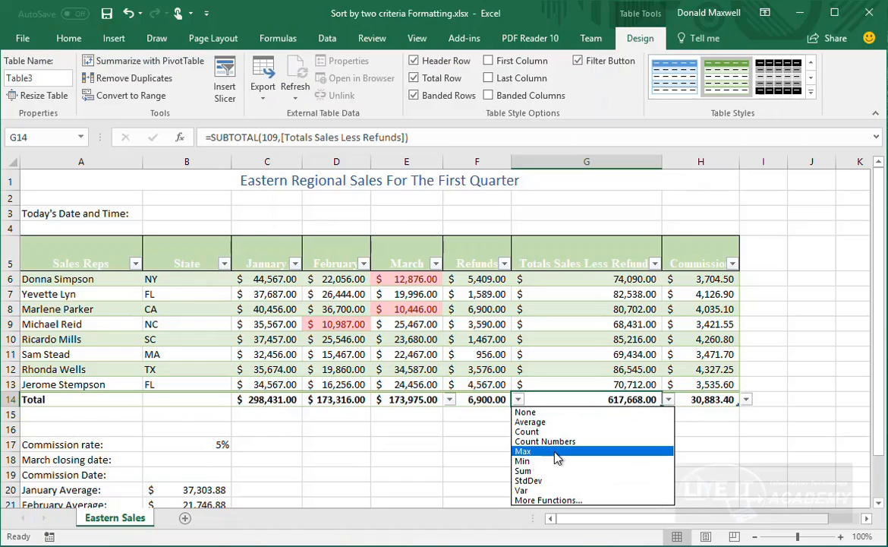
left_click(544, 471)
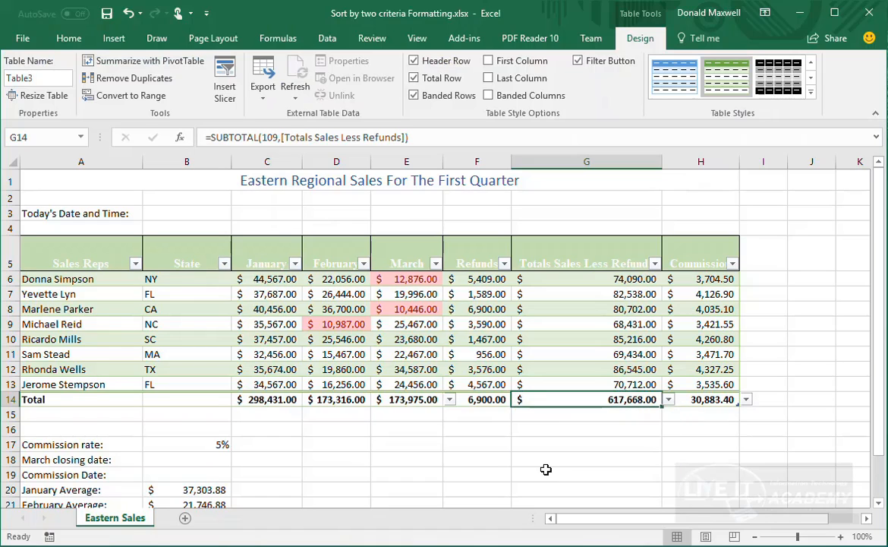
left_click(454, 398)
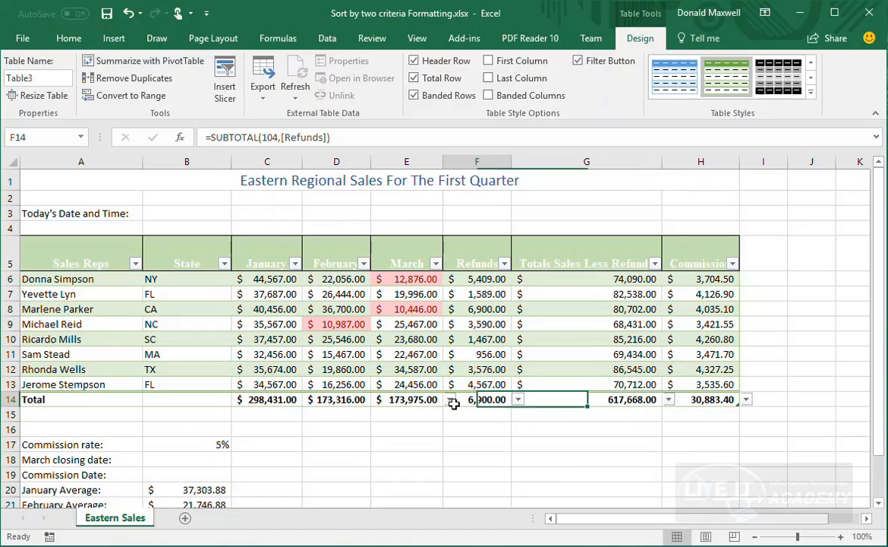
left_click(519, 400)
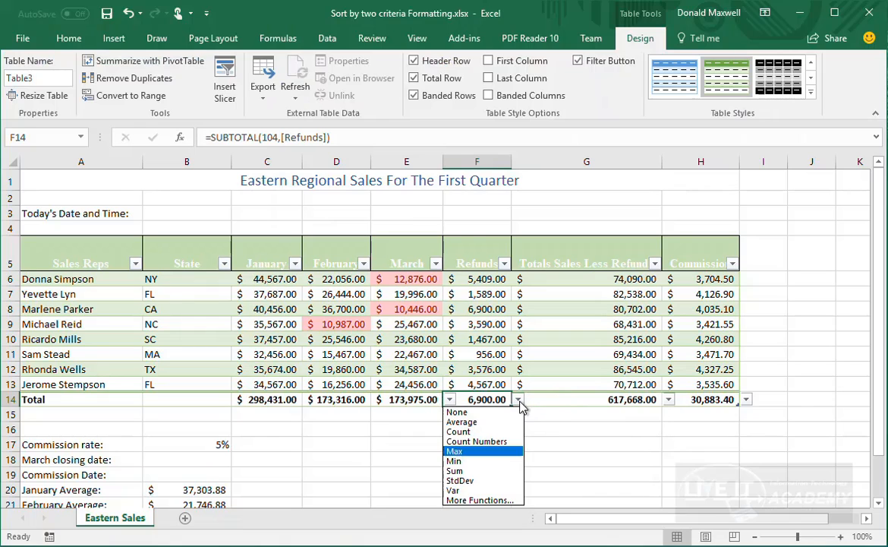
left_click(471, 471)
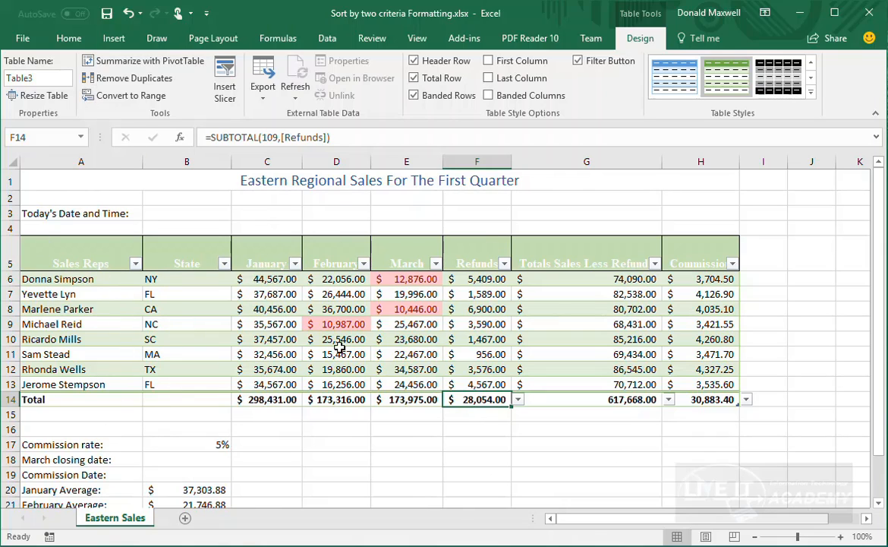
Sort the sales table by State from A to Z and narrow the Totals Sales Less Refunds column
left_click(224, 263)
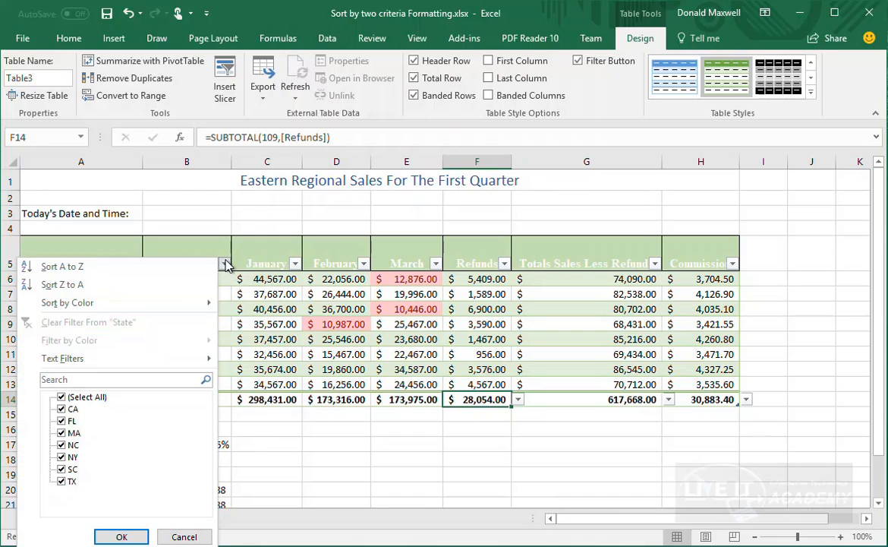
left_click(63, 267)
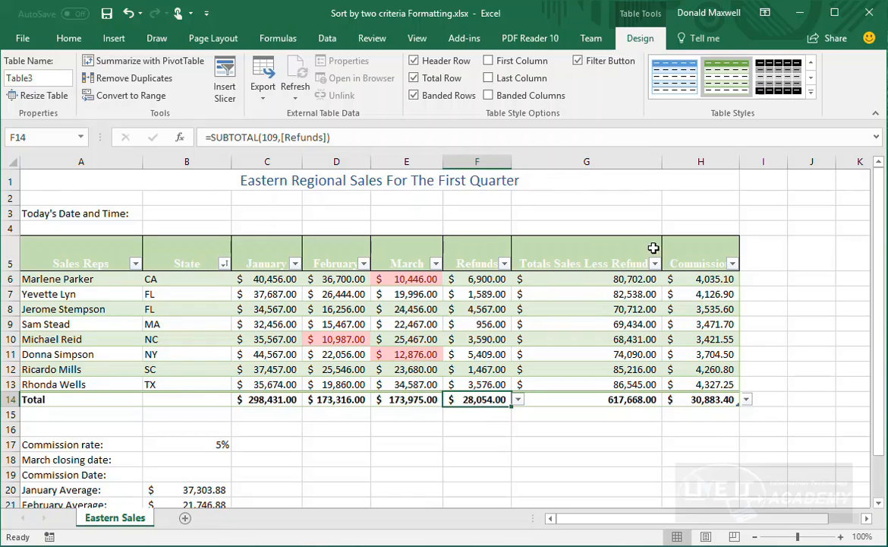
left_click_drag(665, 161, 622, 171)
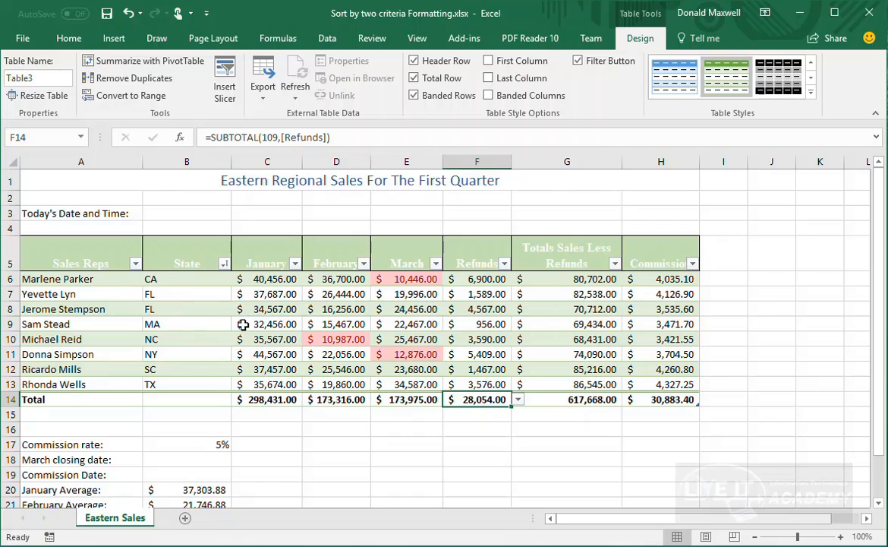
Compare the two FL sales reps' rows from the rep name across to Totals Sales Less Refunds
left_click(559, 310)
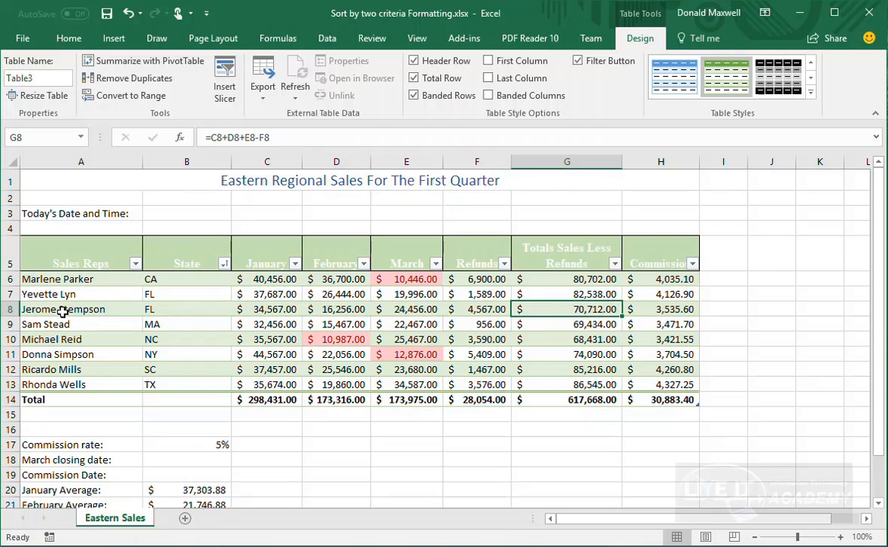
left_click_drag(59, 308, 570, 307)
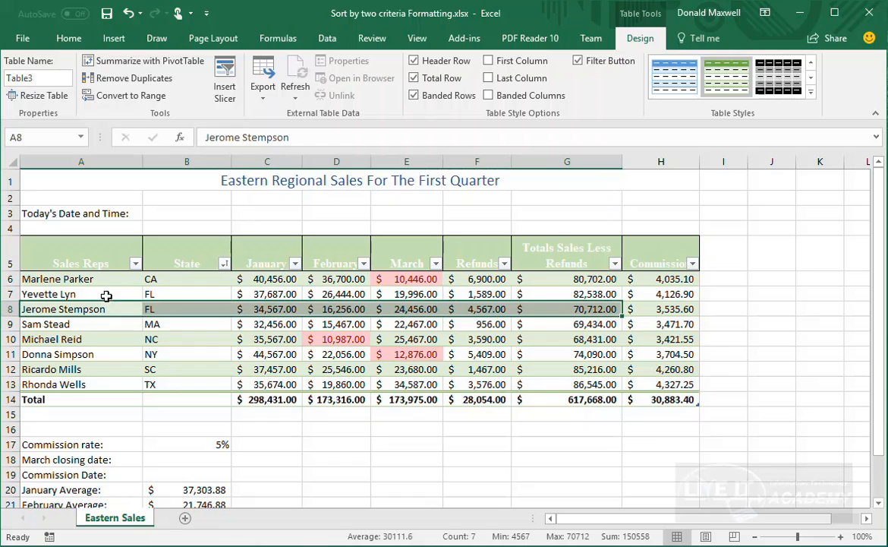
left_click_drag(114, 294, 547, 293)
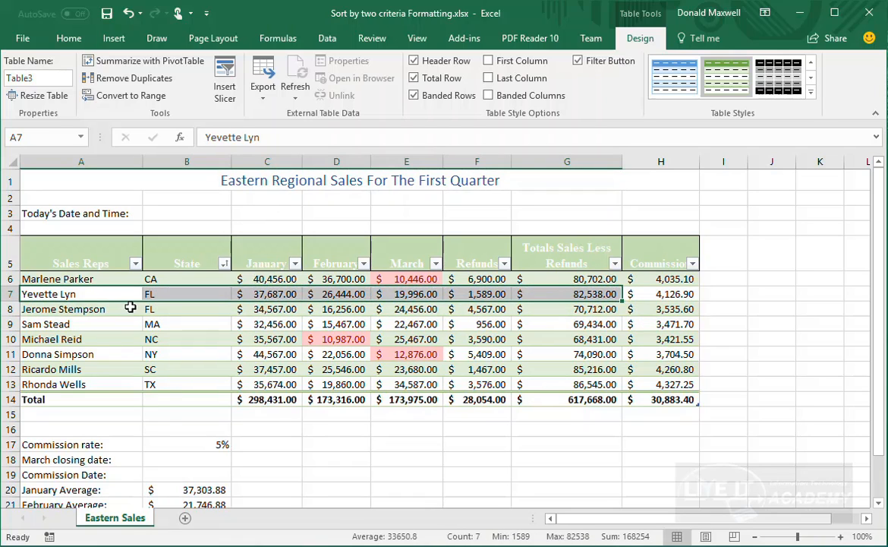
Open a custom sort for the sales table and add a second sort level below State, A to Z
left_click(315, 369)
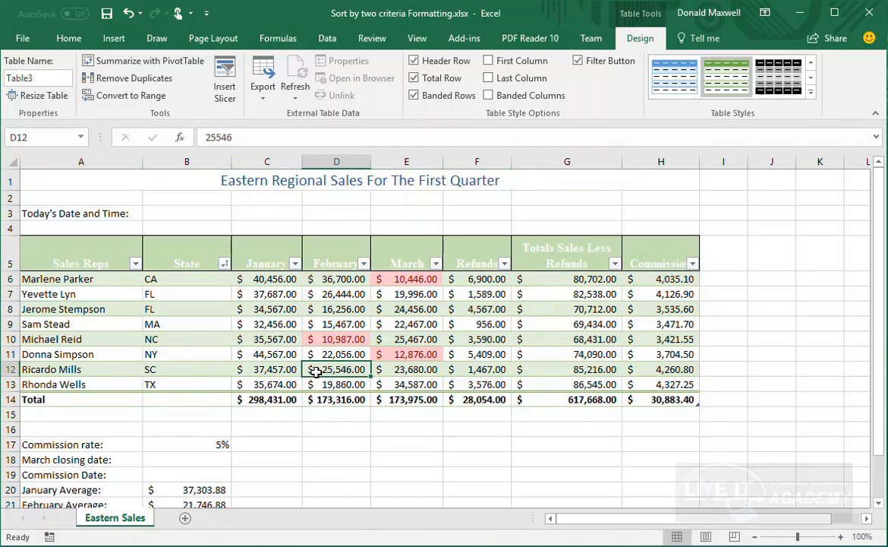
left_click(329, 39)
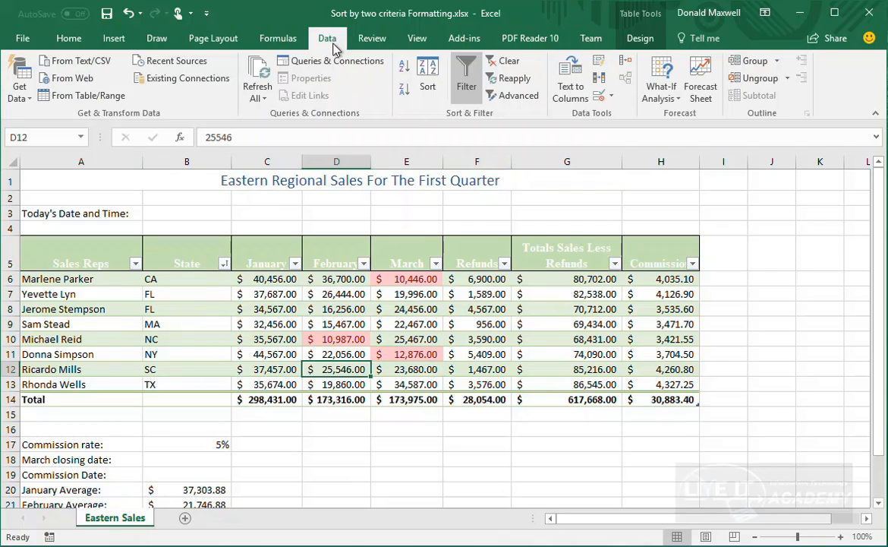
left_click(425, 76)
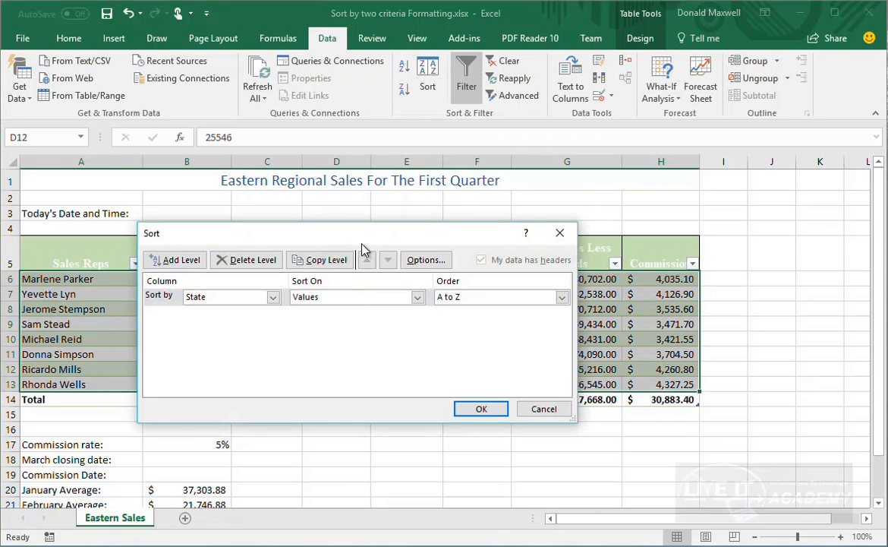
left_click_drag(365, 237, 560, 265)
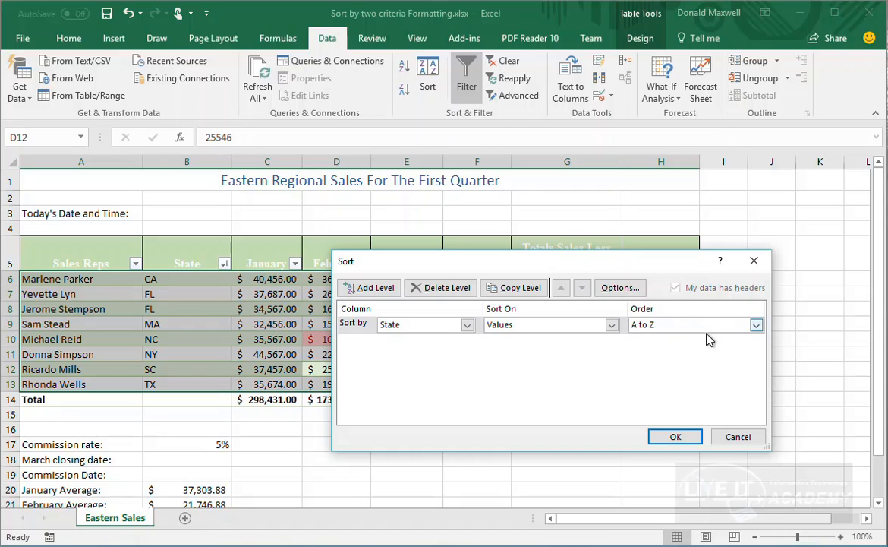
left_click(386, 293)
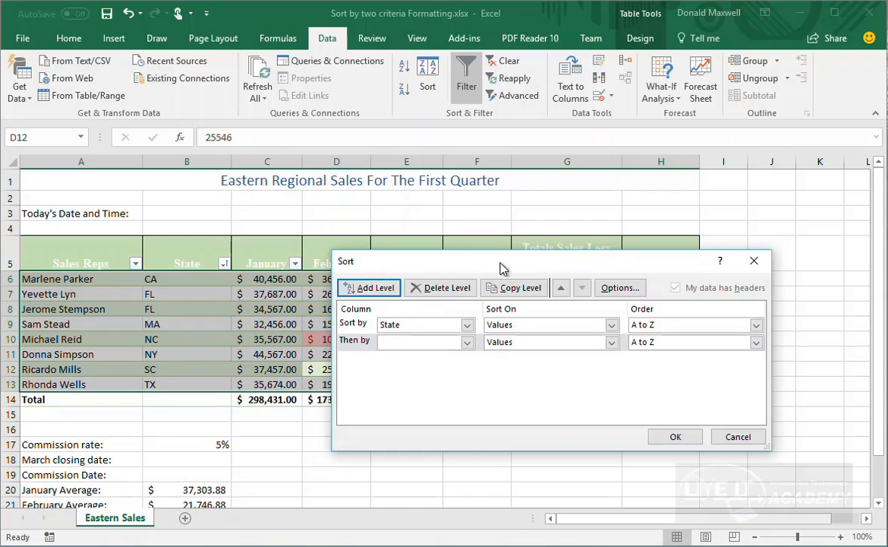
Set the second sort level to Totals Sales Less Refunds, Smallest to Largest, and apply the two-level sort
left_click_drag(509, 264, 508, 324)
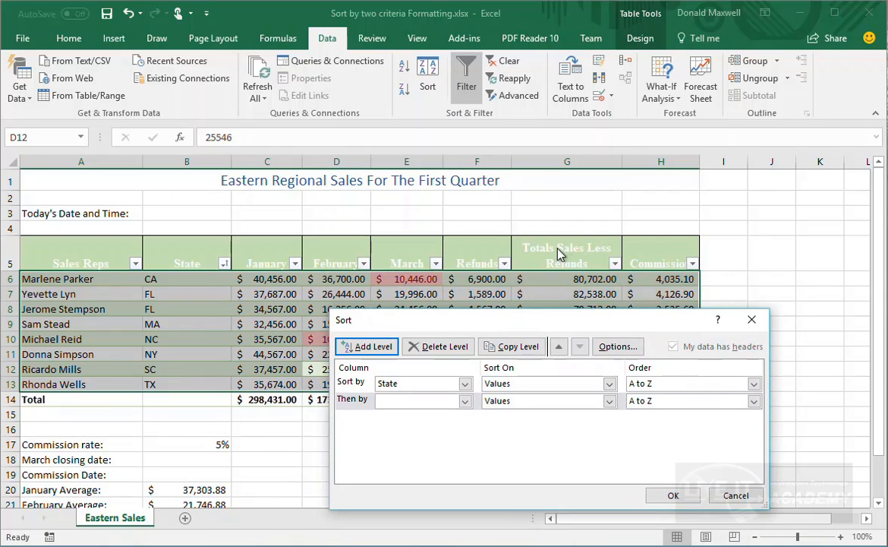
left_click(464, 402)
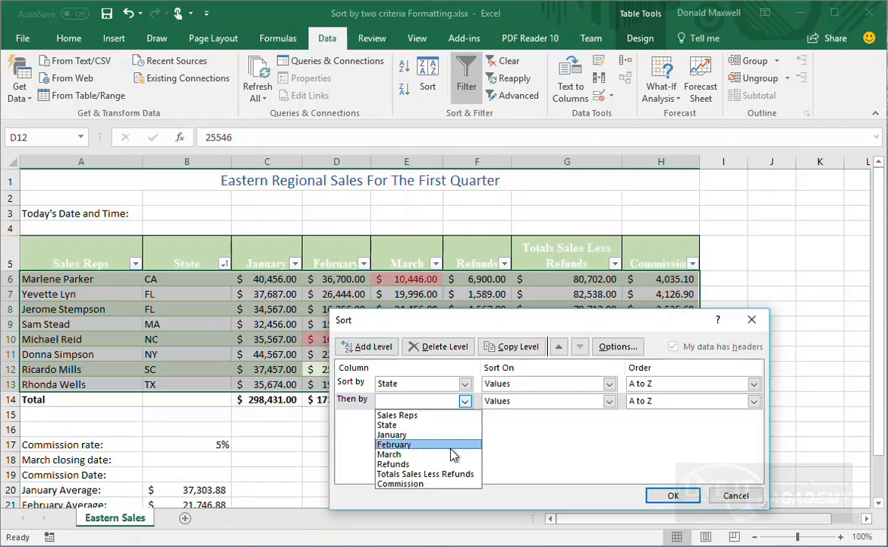
left_click(448, 473)
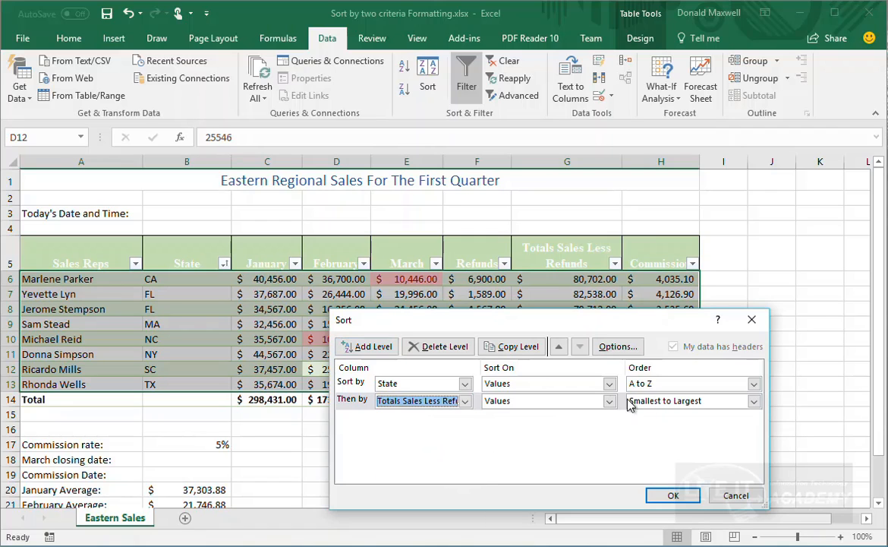
left_click_drag(594, 322, 545, 411)
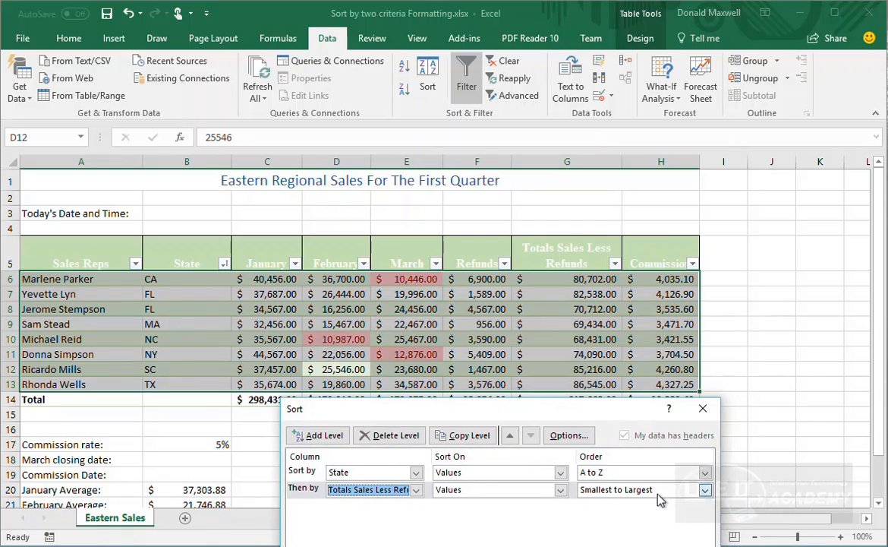
left_click_drag(601, 425, 601, 327)
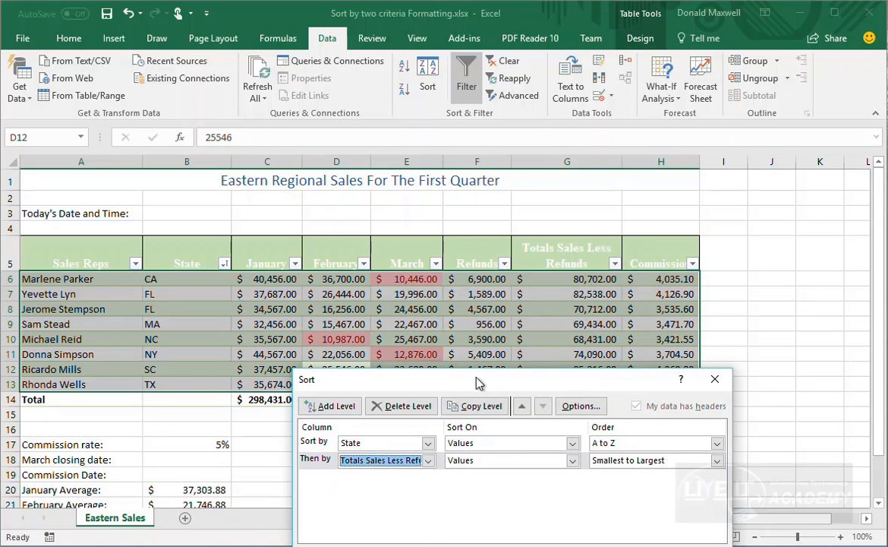
left_click_drag(482, 382, 521, 184)
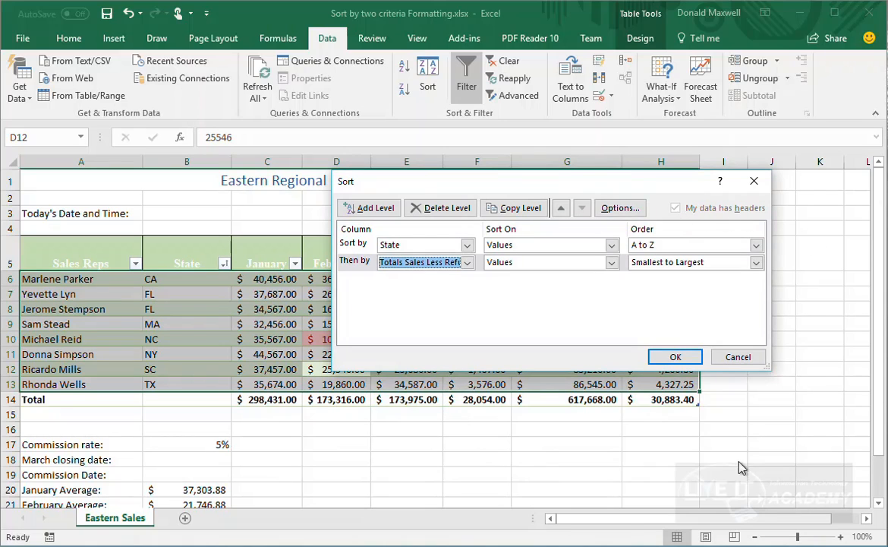
left_click(677, 357)
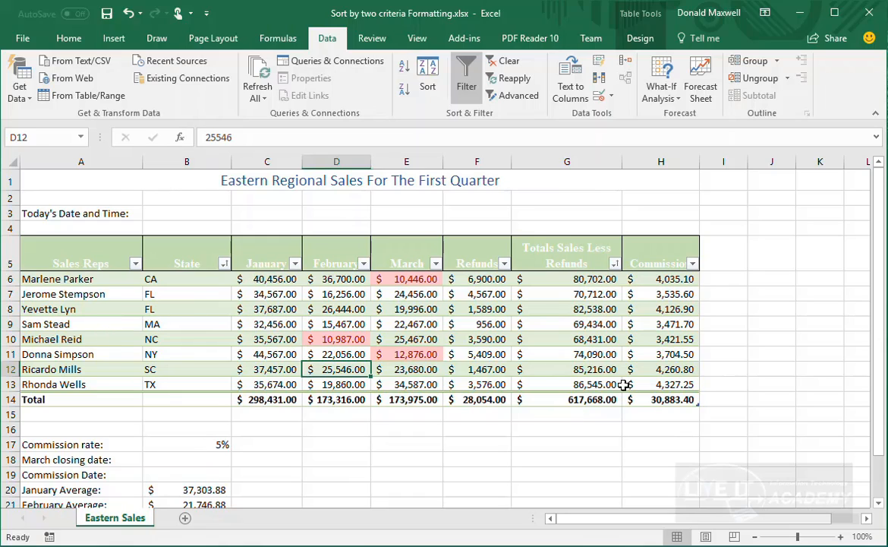
Review the function choices for the Commission total in H14 without changing it, and show the table design options
left_click(681, 401)
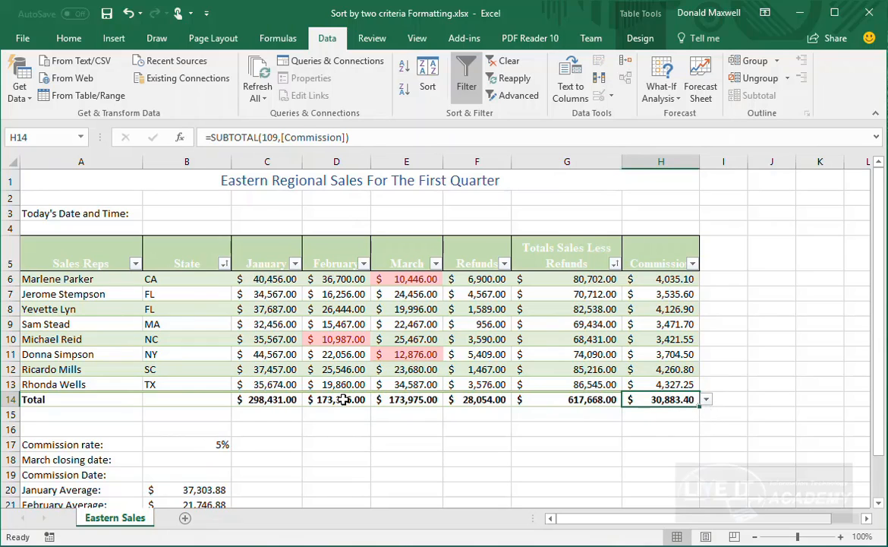
left_click(707, 399)
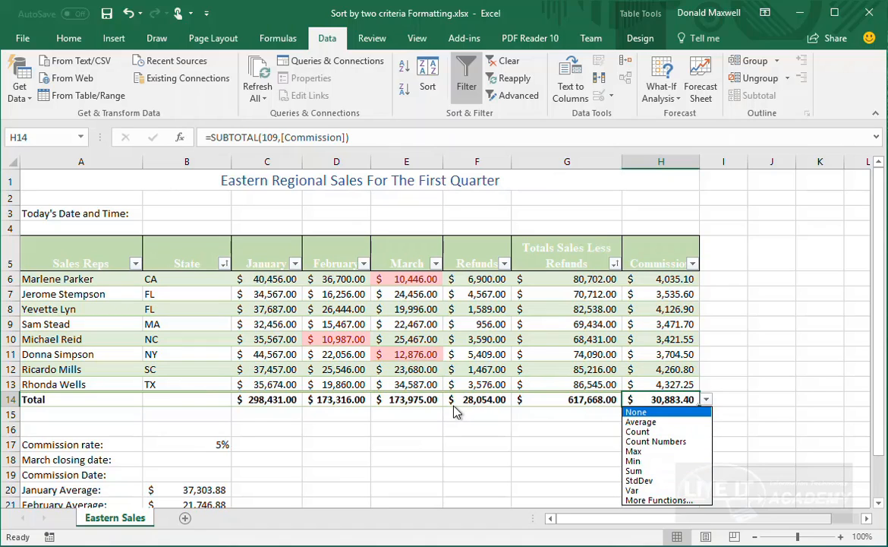
key("Escape")
left_click(639, 40)
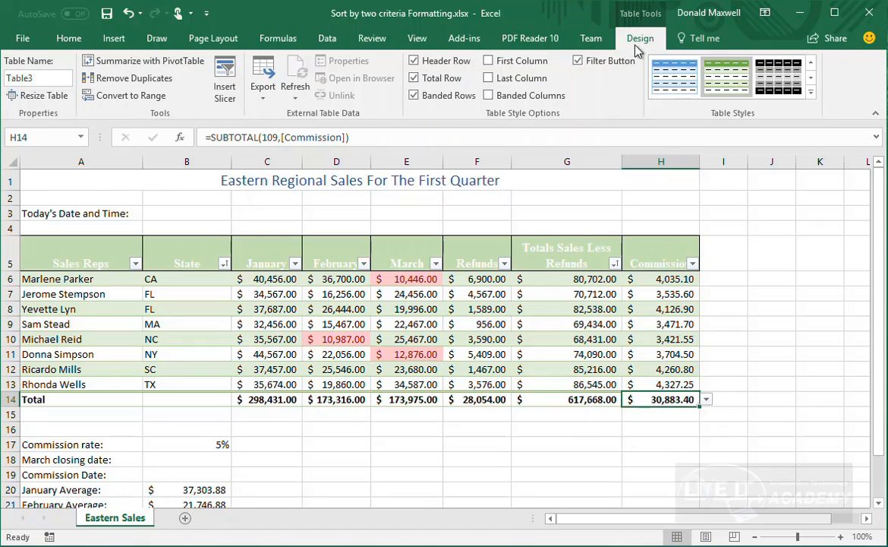